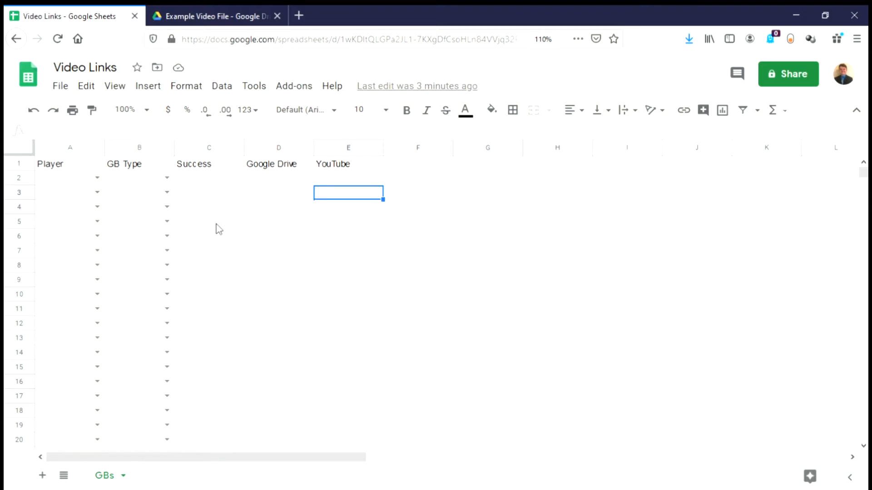
# Step: Switch to the Google Drive tab showing the empty Example Video File folder
pyautogui.click(213, 18)
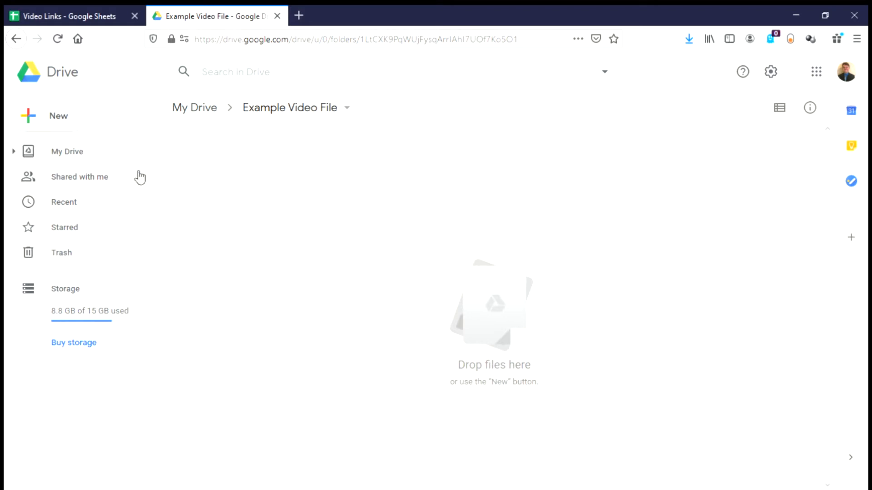
pyautogui.click(61, 116)
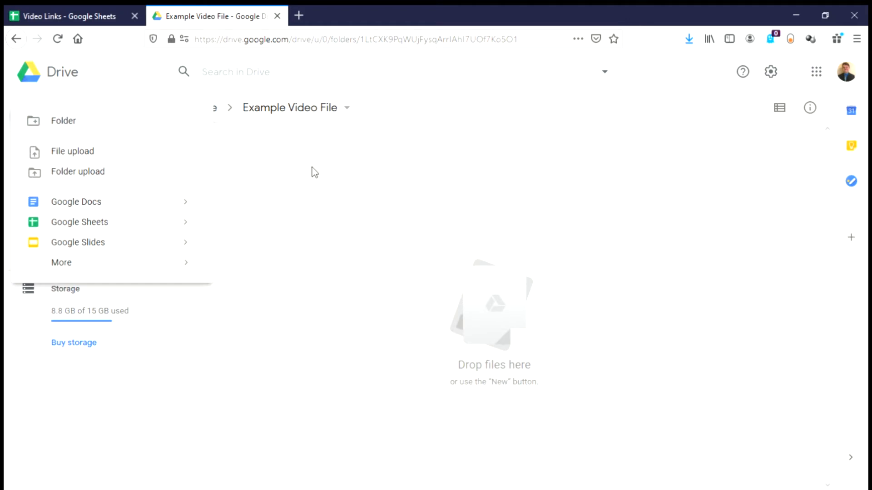
pyautogui.click(432, 102)
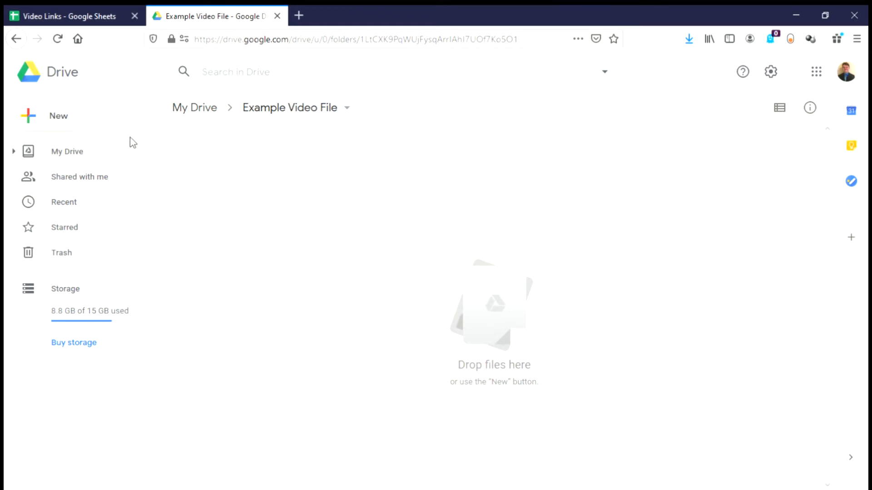
pyautogui.rightClick(326, 238)
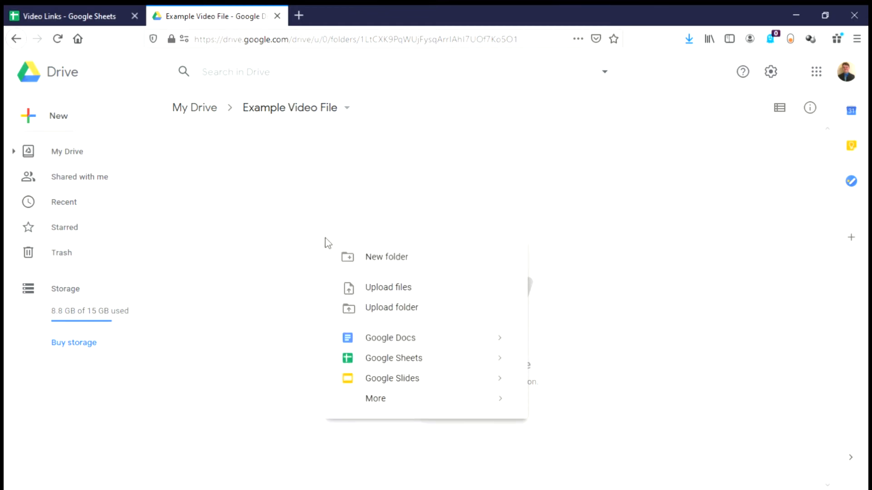
pyautogui.click(397, 289)
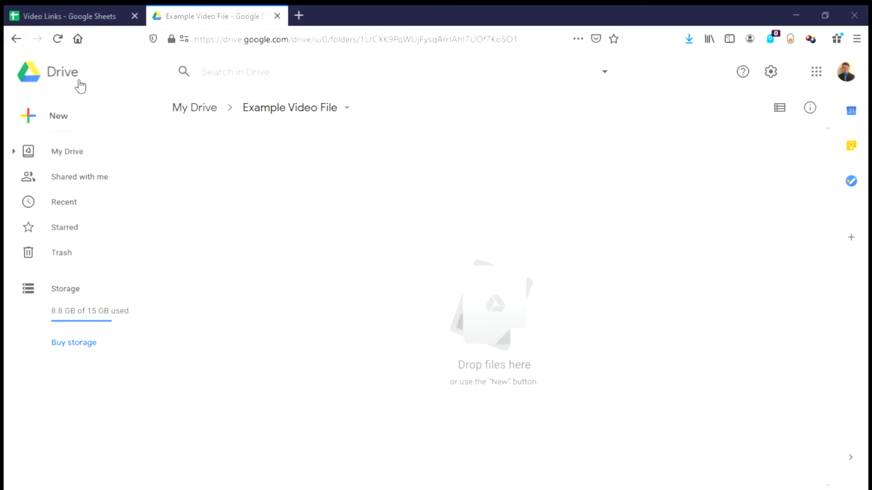
pyautogui.click(296, 268)
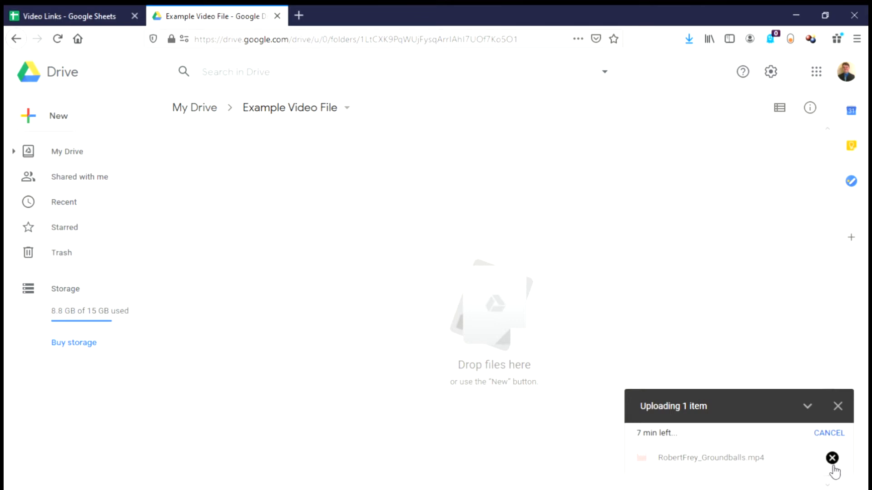
pyautogui.click(838, 406)
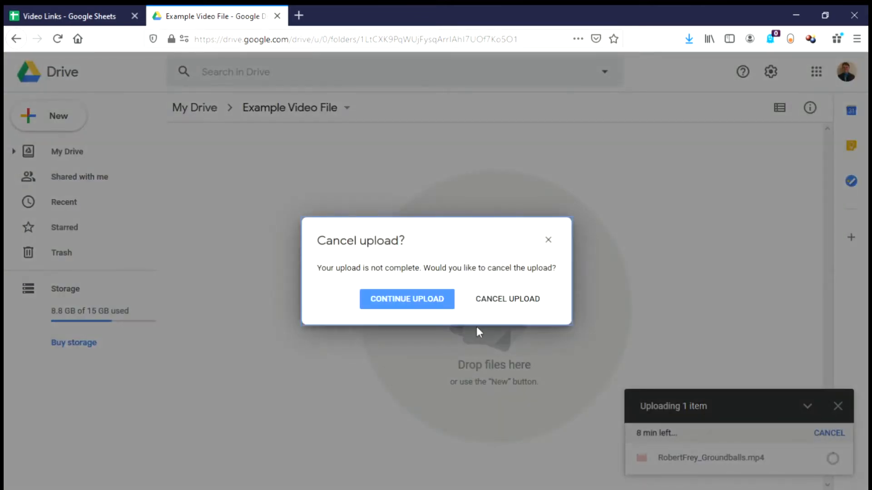
pyautogui.click(511, 302)
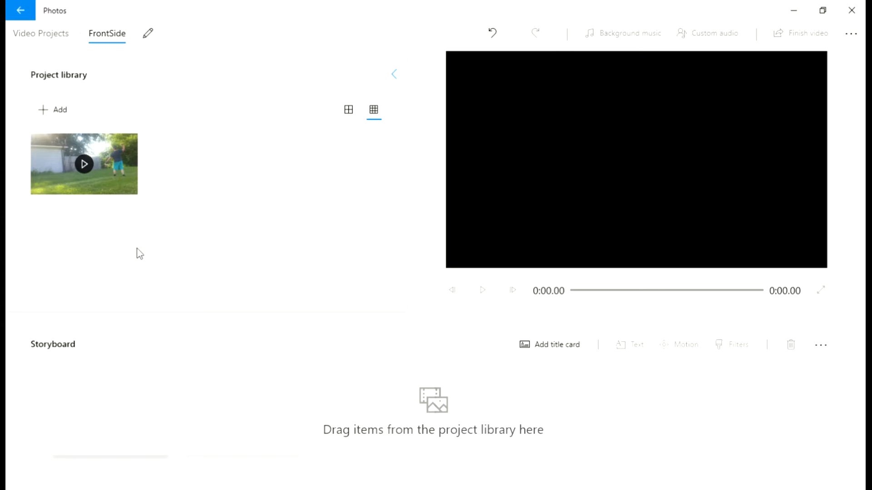
# Step: Drag the backyard groundball clip onto the FrontSide storyboard, giving a 0:11.23 running length
pyautogui.moveTo(119, 166); pyautogui.dragTo(130, 193)
pyautogui.moveTo(118, 176); pyautogui.dragTo(84, 166)
pyautogui.moveTo(118, 175); pyautogui.dragTo(163, 437)
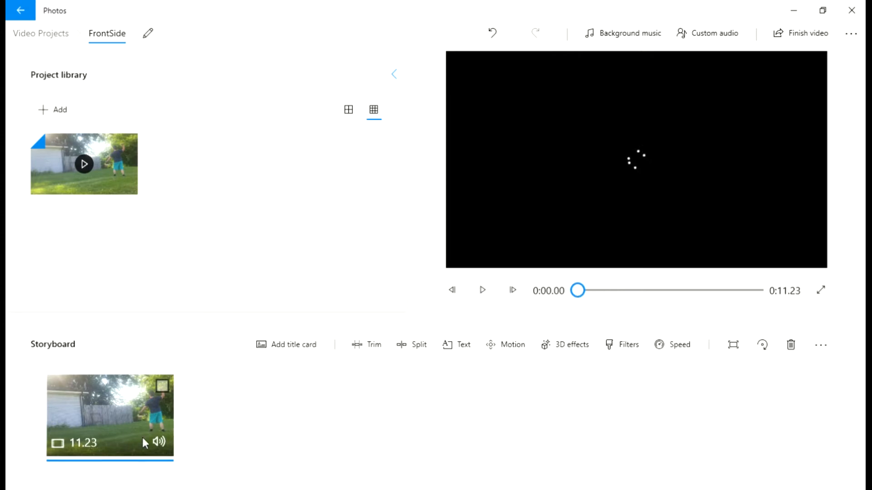
# Step: Mute the FrontSide clip and split it at 0:03.03 into 3.03 s and 8.2 s clips
pyautogui.click(156, 438)
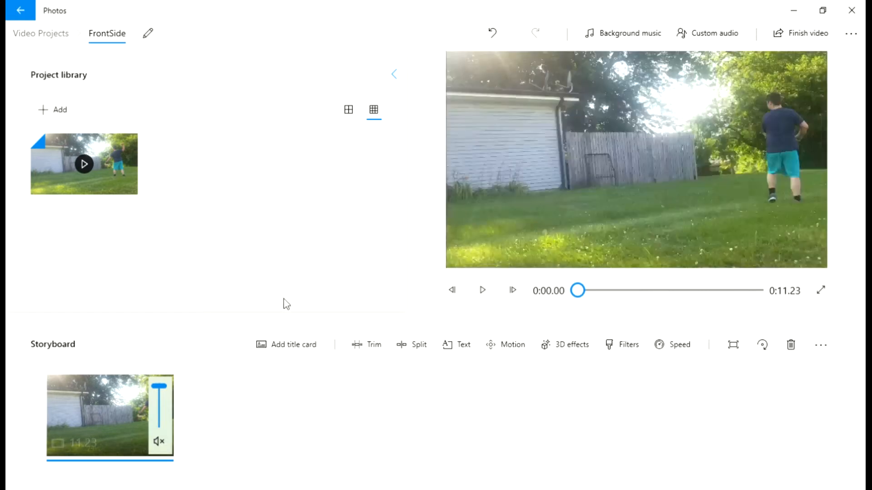
pyautogui.click(258, 315)
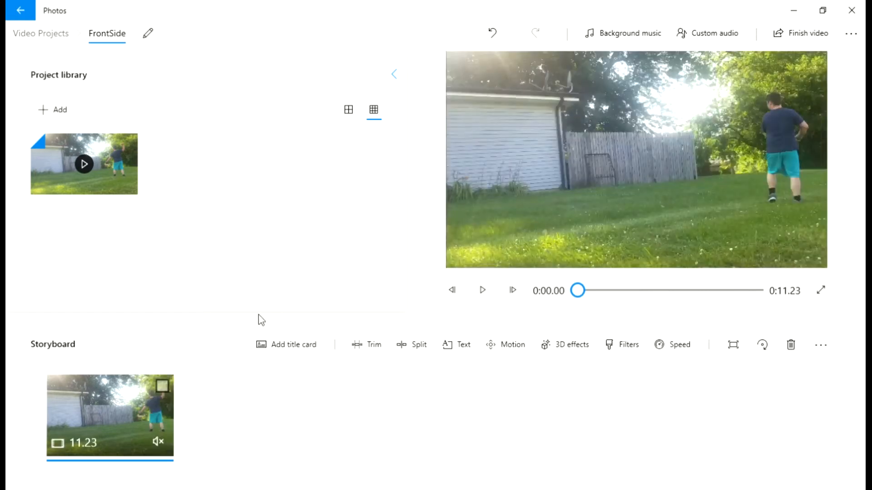
pyautogui.click(488, 290)
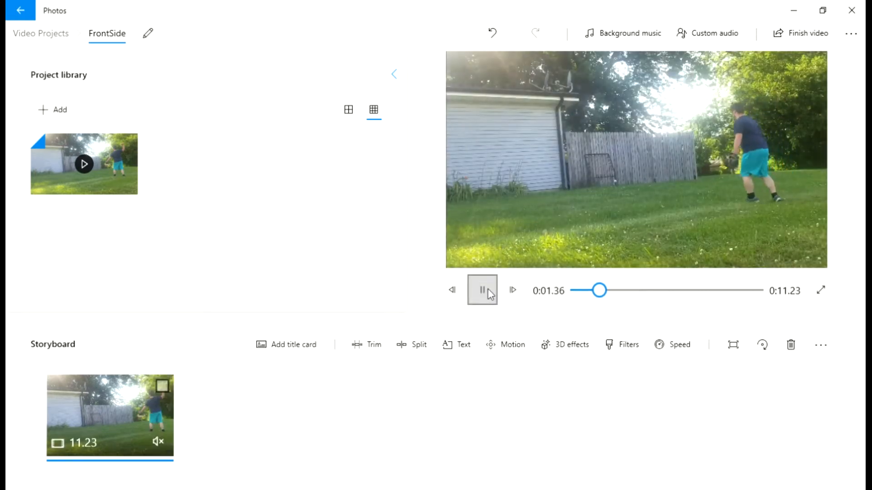
pyautogui.click(488, 290)
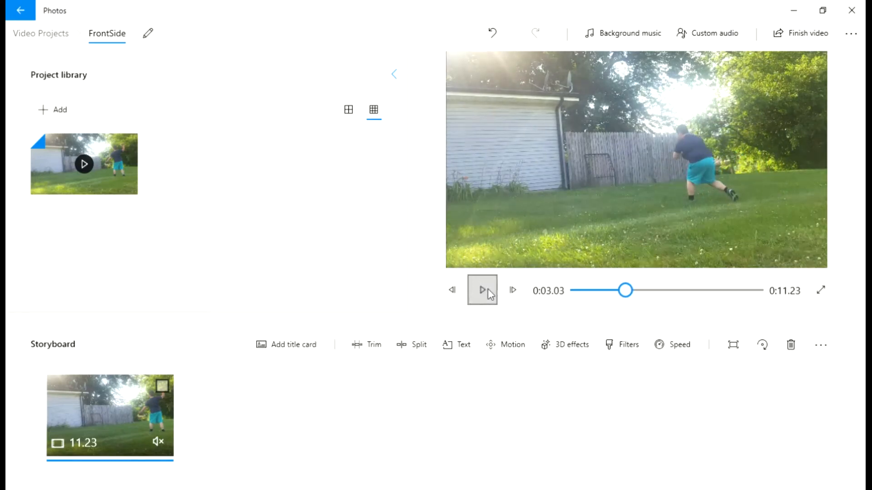
pyautogui.click(362, 351)
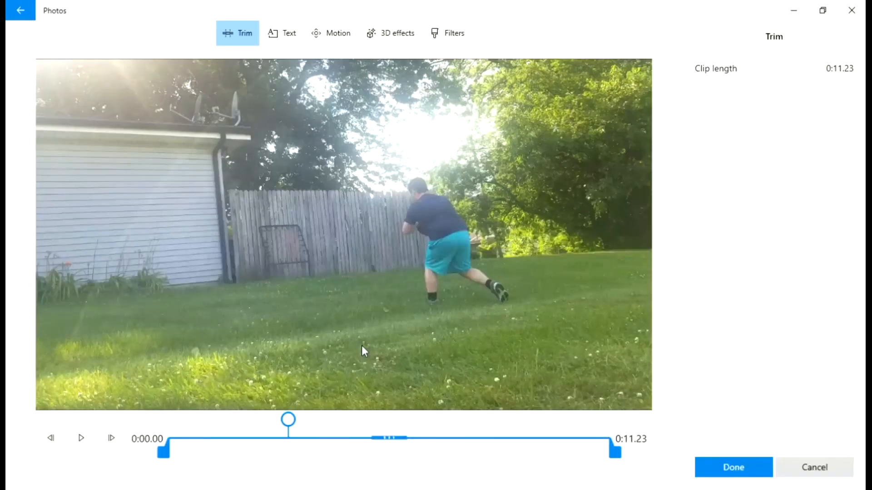
pyautogui.click(799, 469)
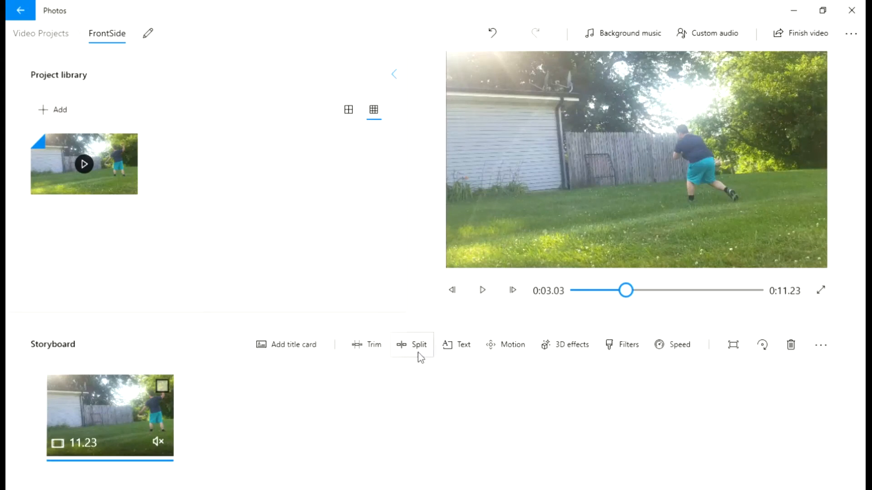
pyautogui.click(417, 349)
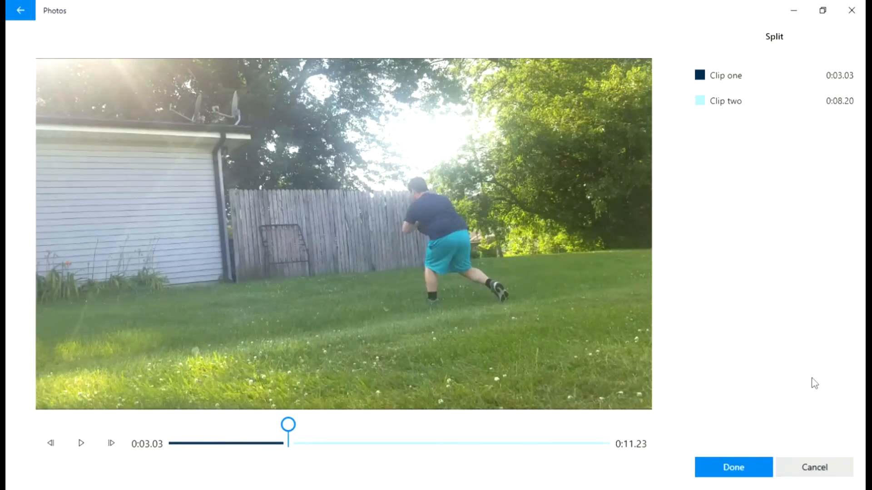
pyautogui.click(735, 467)
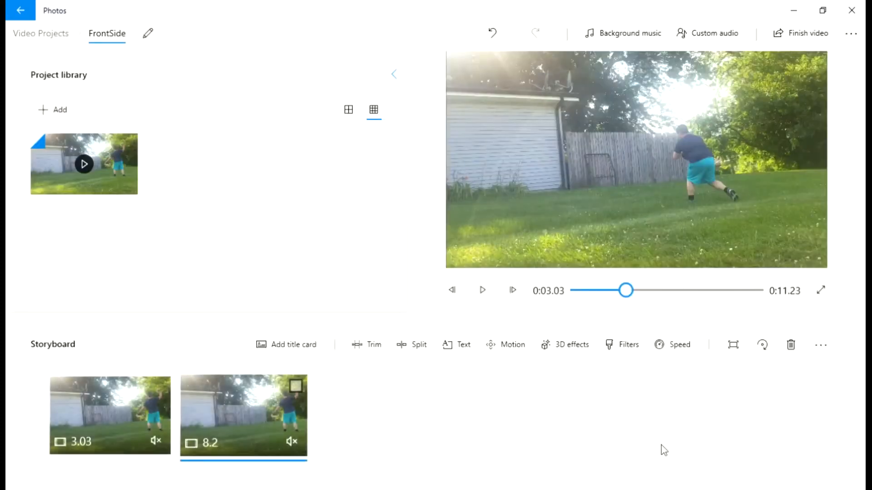
# Step: Split the second clip at 0:07.80 into 4.77 s and 3.43 s pieces
pyautogui.click(482, 290)
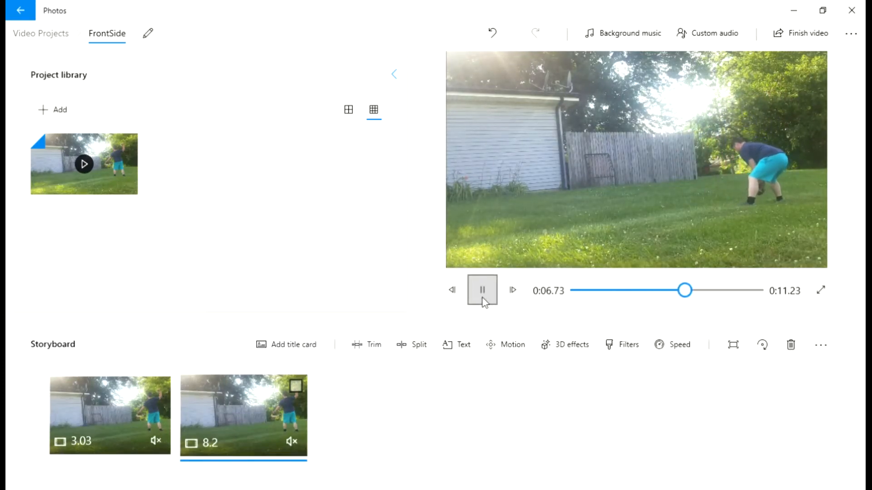
pyautogui.click(483, 290)
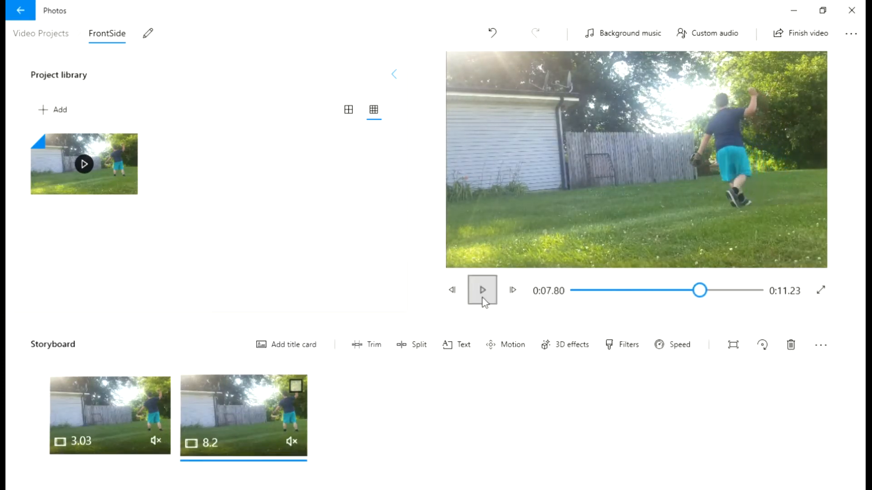
pyautogui.click(399, 347)
pyautogui.click(747, 468)
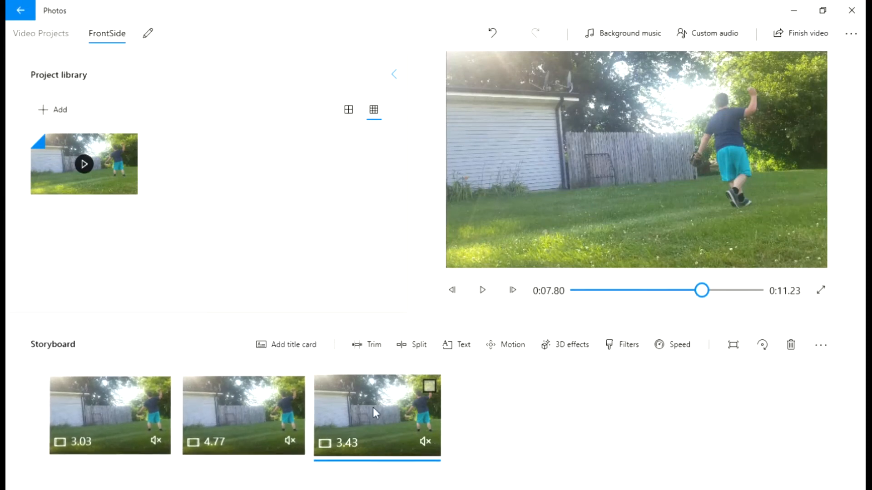
# Step: Review the three storyboard clips of 3.43, 4.77 and 3.03 seconds
pyautogui.click(492, 290)
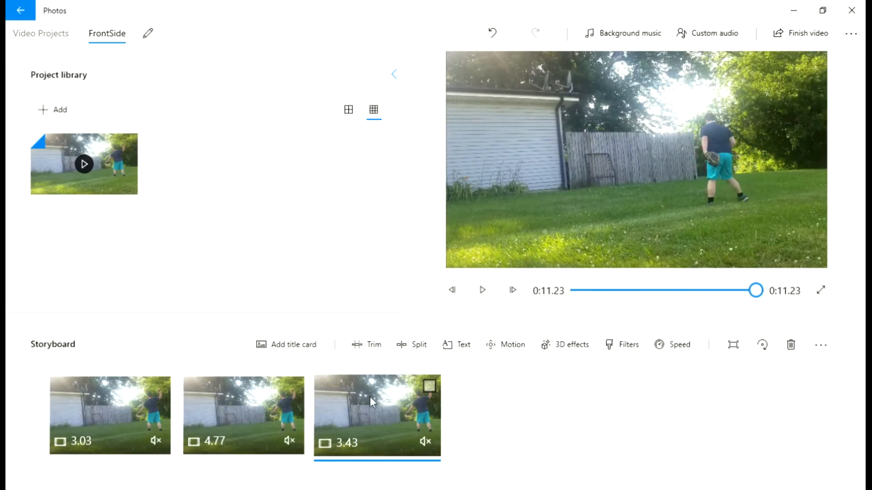
pyautogui.click(269, 449)
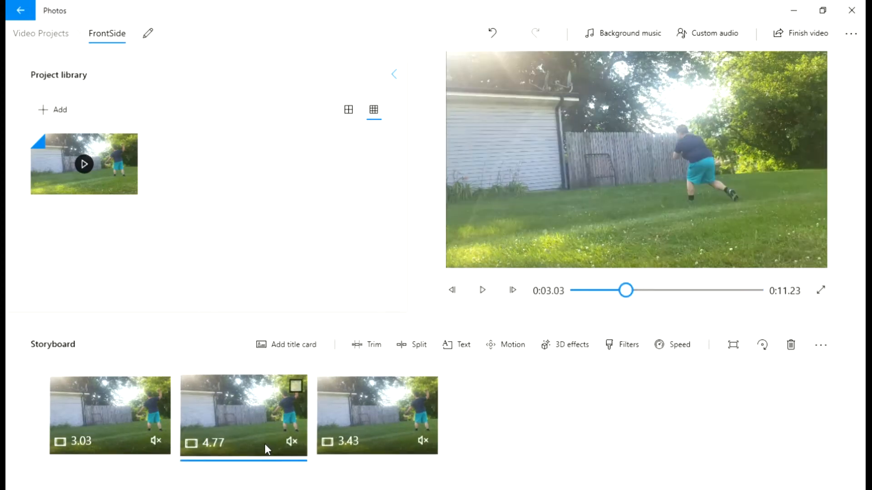
pyautogui.click(104, 416)
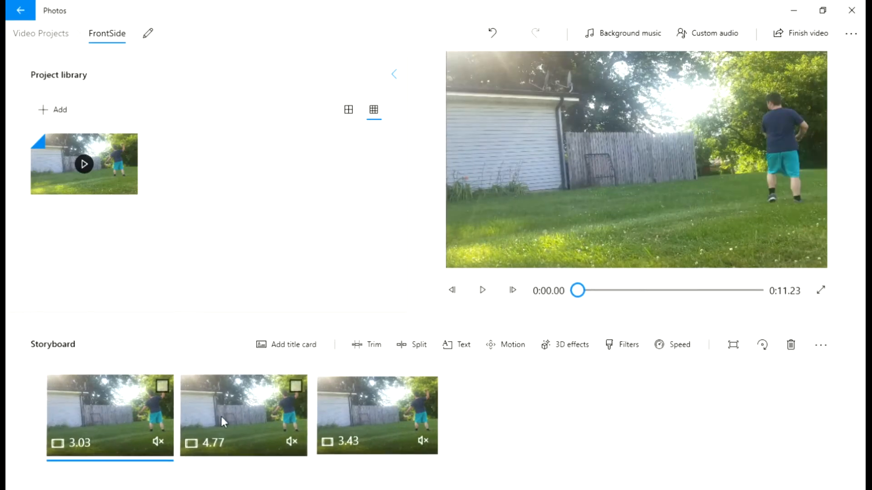
# Step: Delete the 4.77 s and 3.43 s clips, keeping only the 3.03 s clip, then open Finish video
pyautogui.moveTo(225, 416); pyautogui.dragTo(271, 271)
pyautogui.click(121, 424)
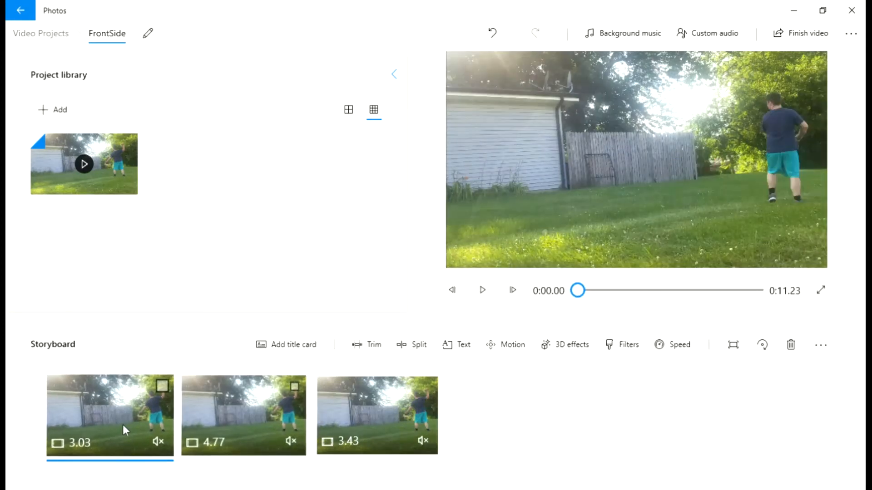
pyautogui.click(282, 401)
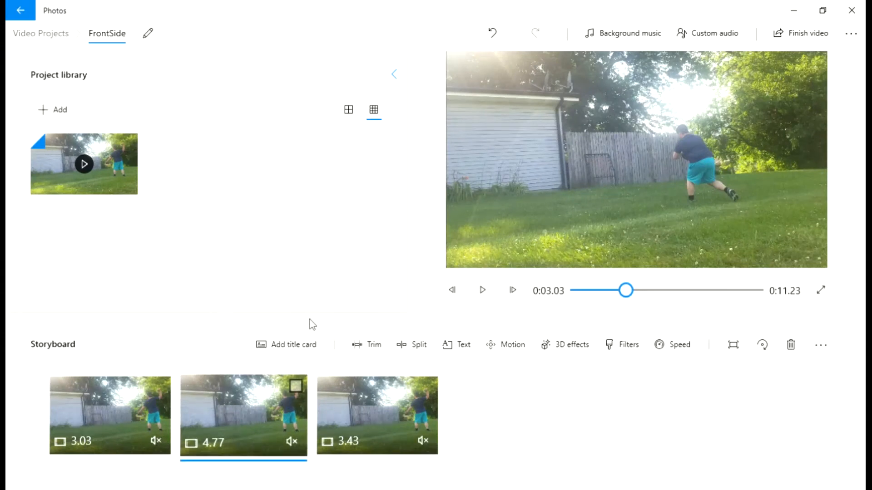
pyautogui.press('Delete')
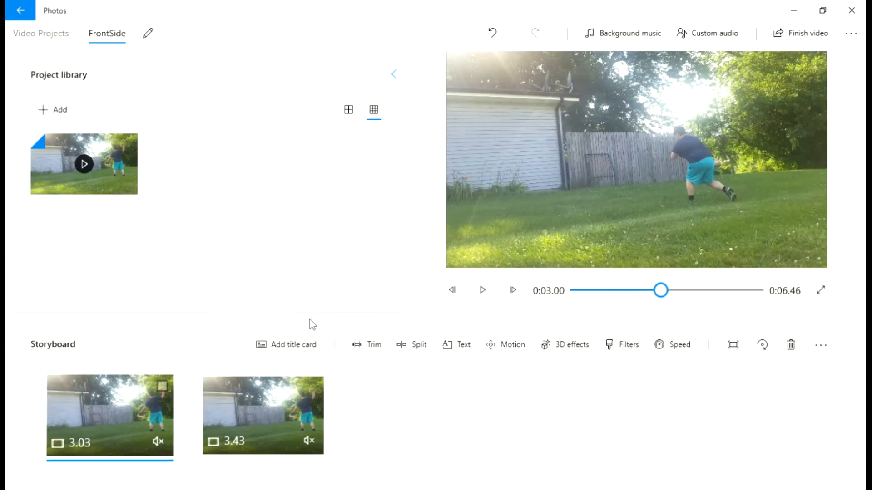
pyautogui.click(268, 427)
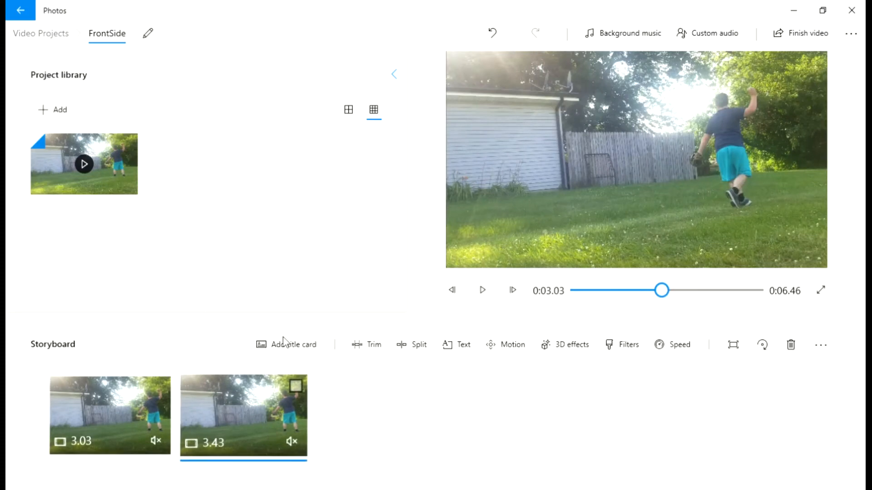
pyautogui.press('Delete')
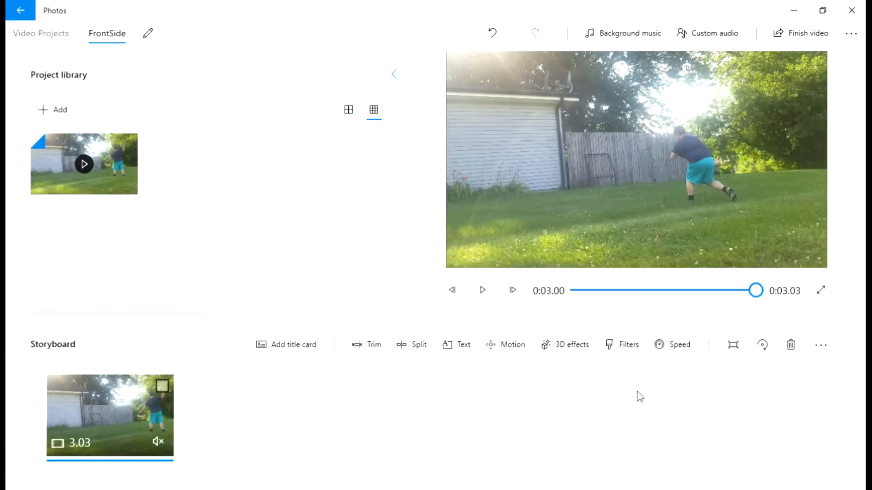
pyautogui.click(804, 42)
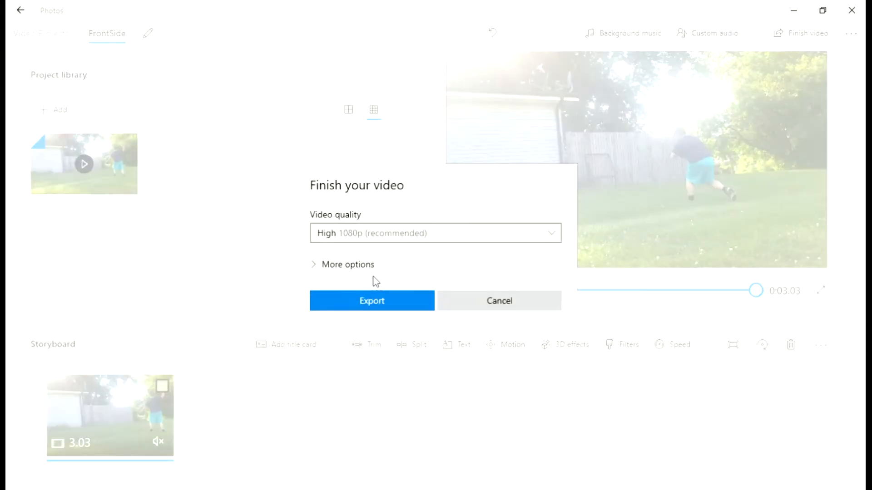
# Step: Export the trimmed FrontSide video at High 1080p quality
pyautogui.click(371, 298)
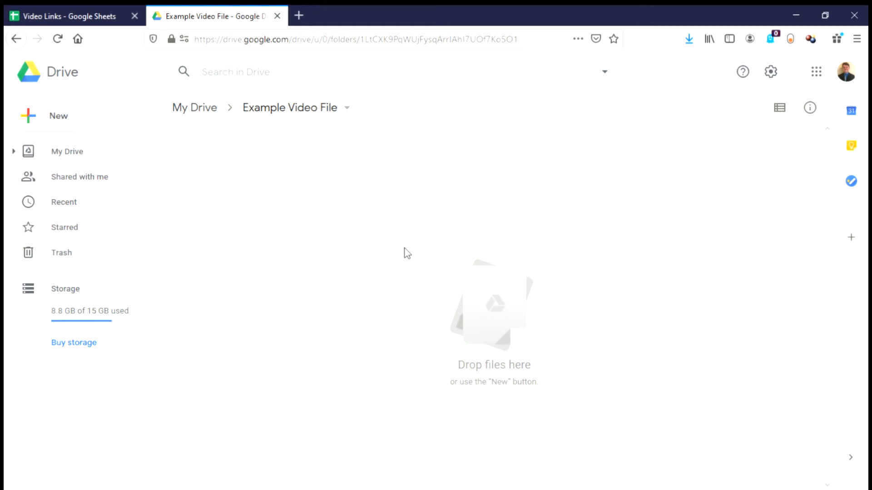
# Step: Upload BackhandGB, FrontSideGB and OutFrontGB MP4 videos into the Example Video File folder
pyautogui.rightClick(339, 213)
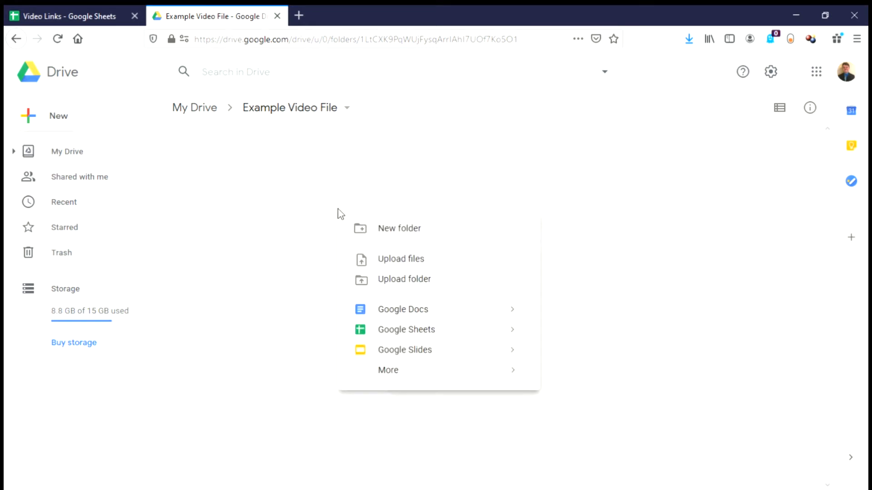
pyautogui.click(397, 260)
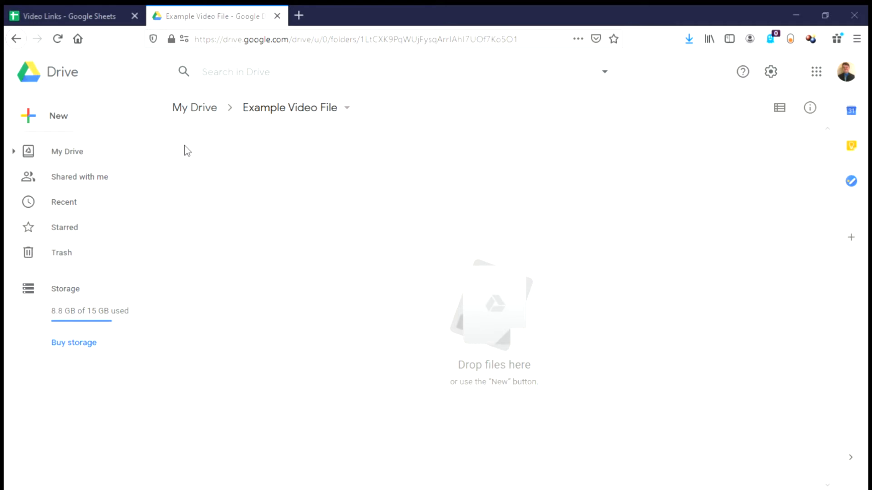
pyautogui.click(305, 259)
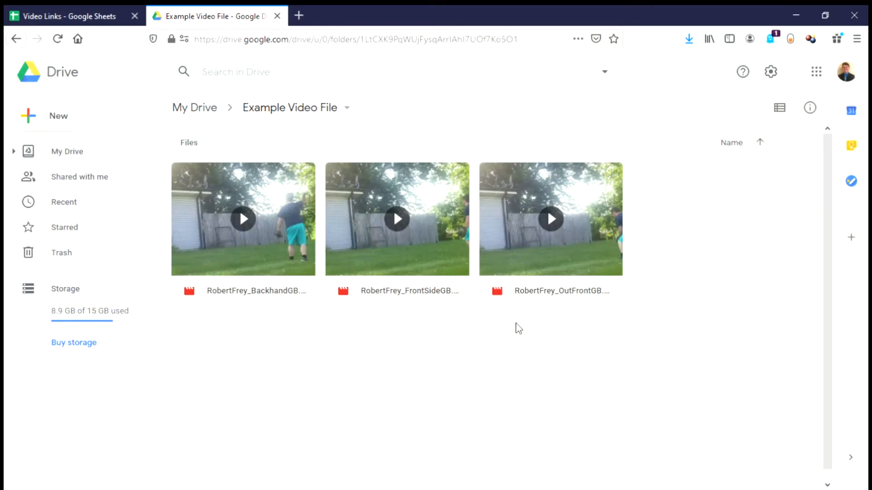
# Step: Share BackhandGB with anyone who has the link and copy that link
pyautogui.rightClick(243, 230)
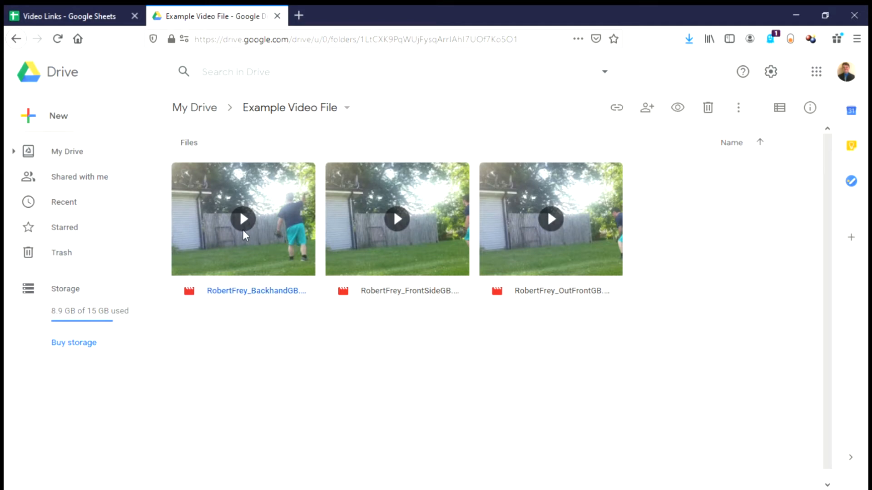
pyautogui.click(320, 230)
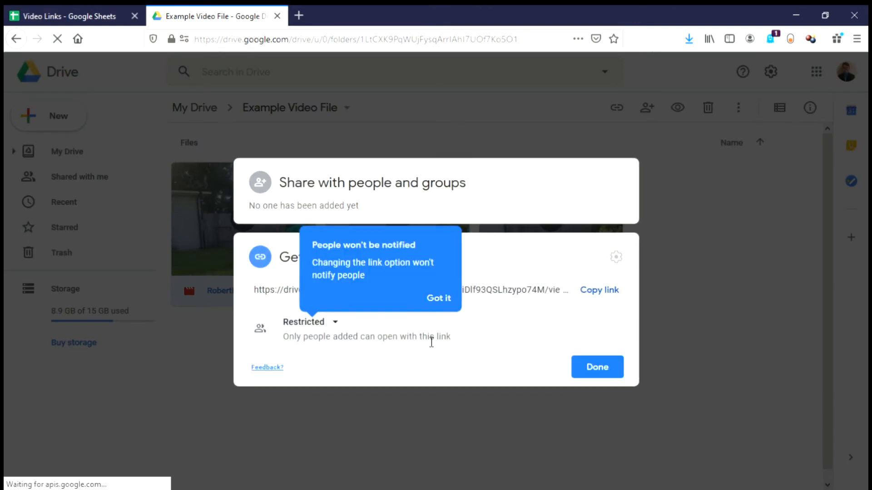
pyautogui.click(336, 323)
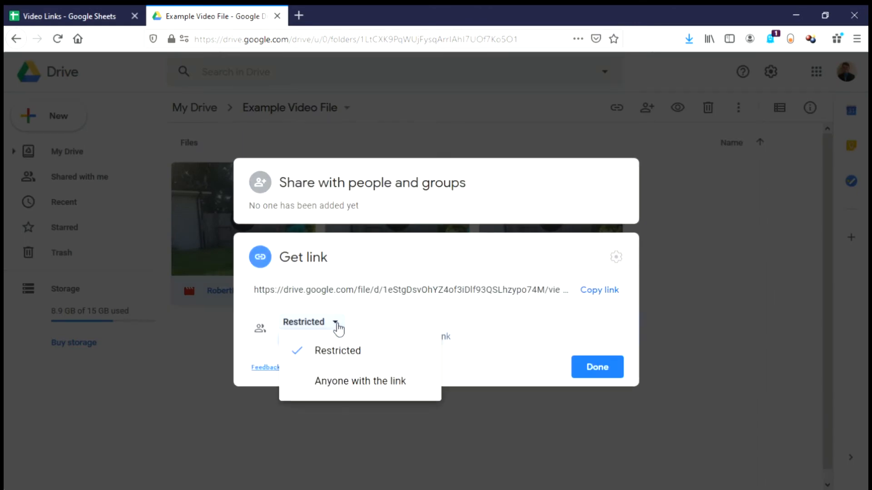
pyautogui.click(362, 376)
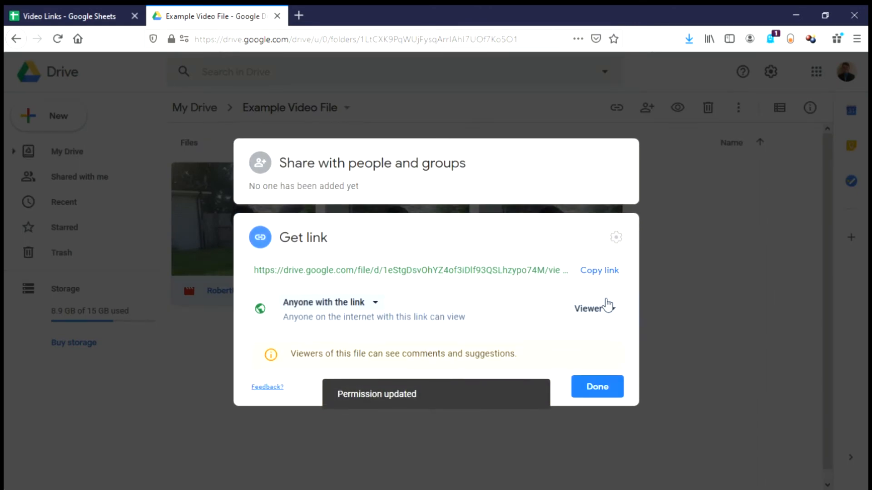
pyautogui.click(599, 271)
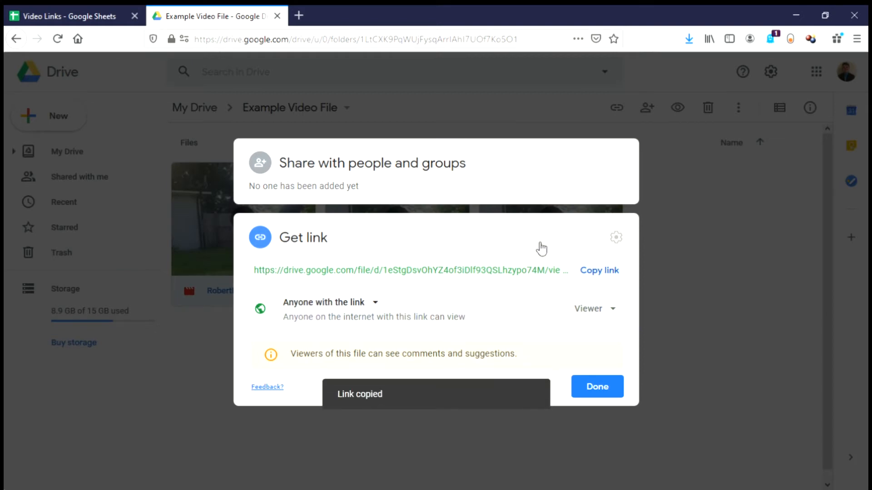
# Step: Return to the Video Links sheet and select cell A2 under Player
pyautogui.click(57, 13)
pyautogui.click(274, 177)
pyautogui.click(67, 181)
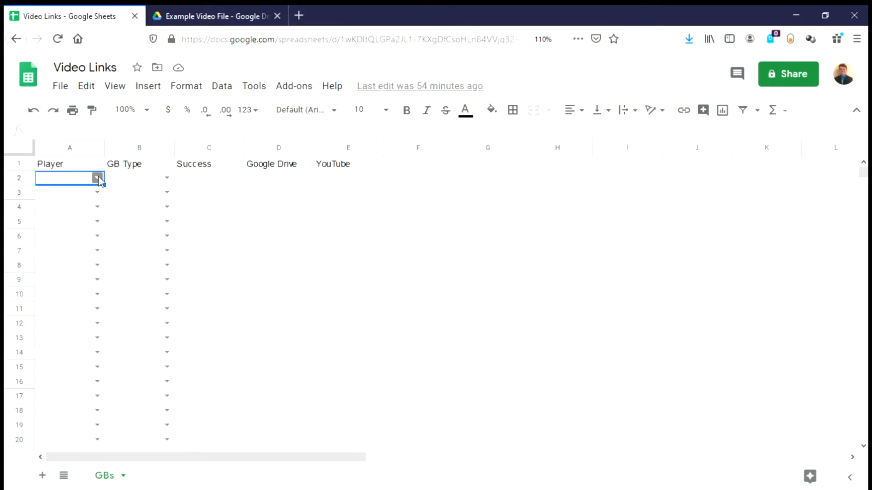
# Step: Choose the player in A2 from the dropdown and fill it down to A4
pyautogui.click(97, 178)
pyautogui.click(93, 198)
pyautogui.moveTo(104, 185); pyautogui.dragTo(113, 210)
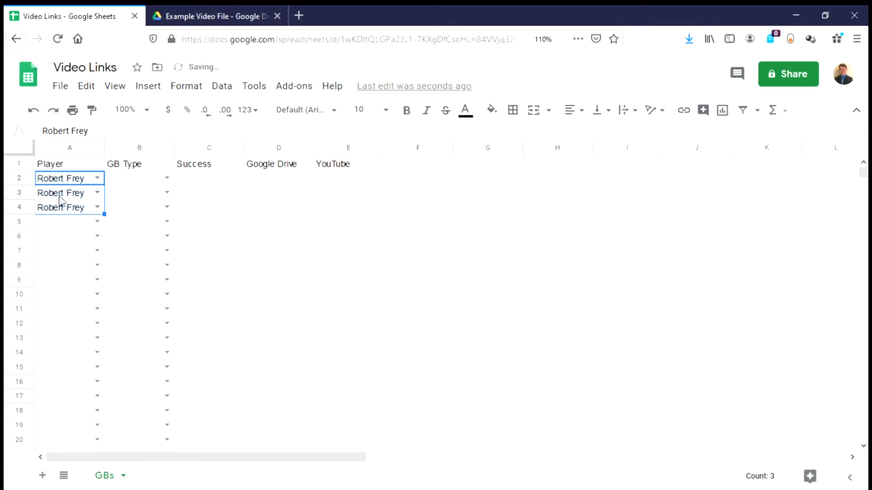
pyautogui.click(97, 177)
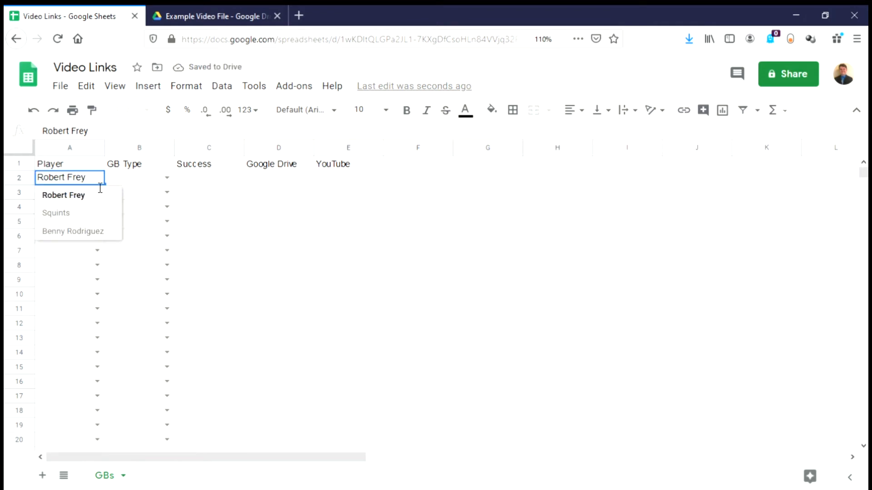
# Step: Set GB Type cells B2:B4 to Fronthand, Out Front and Backhard
pyautogui.click(132, 178)
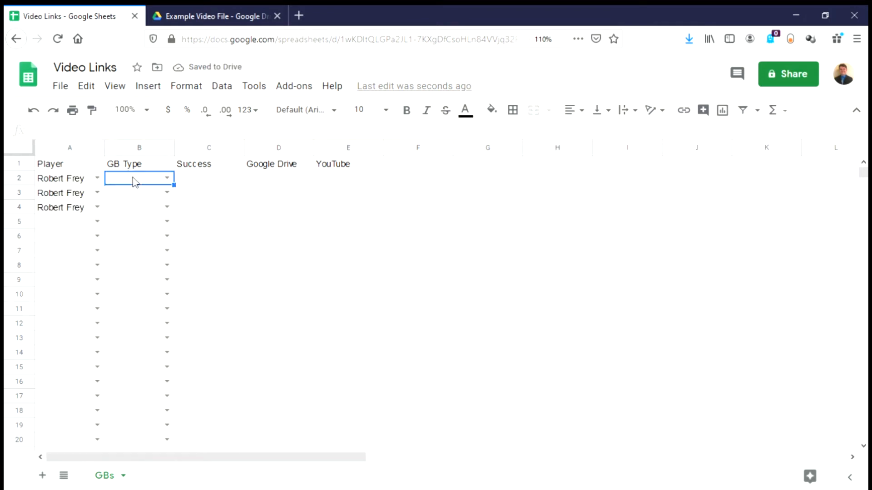
pyautogui.click(168, 179)
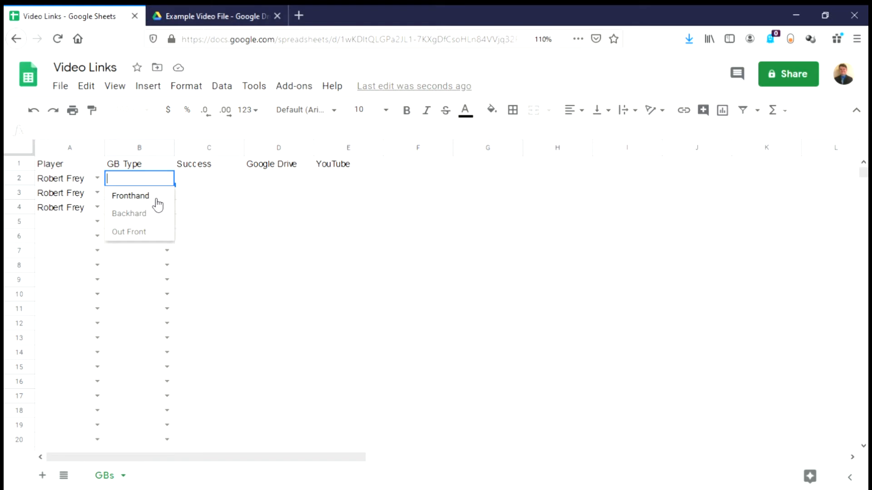
pyautogui.click(157, 200)
pyautogui.click(167, 193)
pyautogui.click(154, 245)
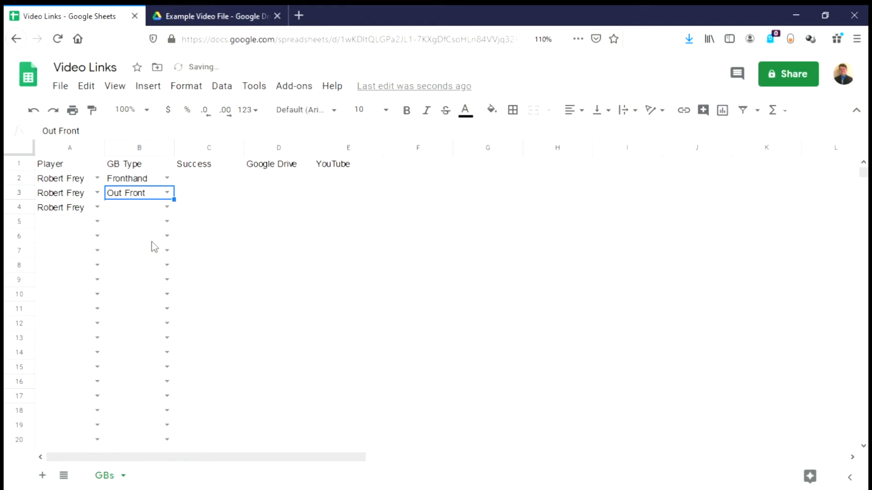
pyautogui.click(171, 208)
pyautogui.click(145, 247)
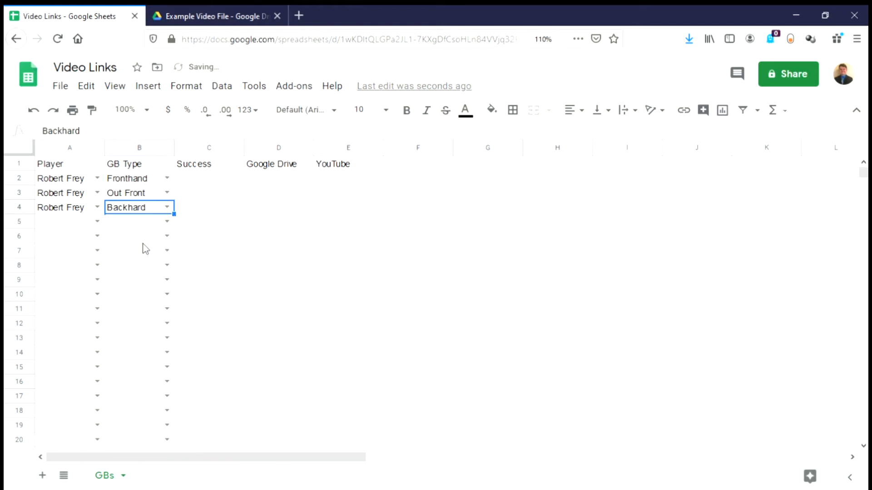
# Step: Enter Yes, Yes and No in Success cells C2:C4
pyautogui.click(205, 182)
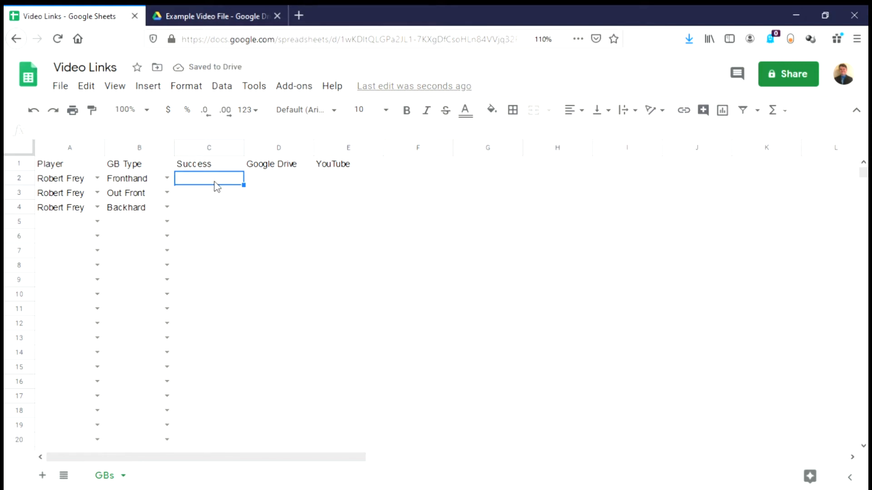
pyautogui.write('Y')
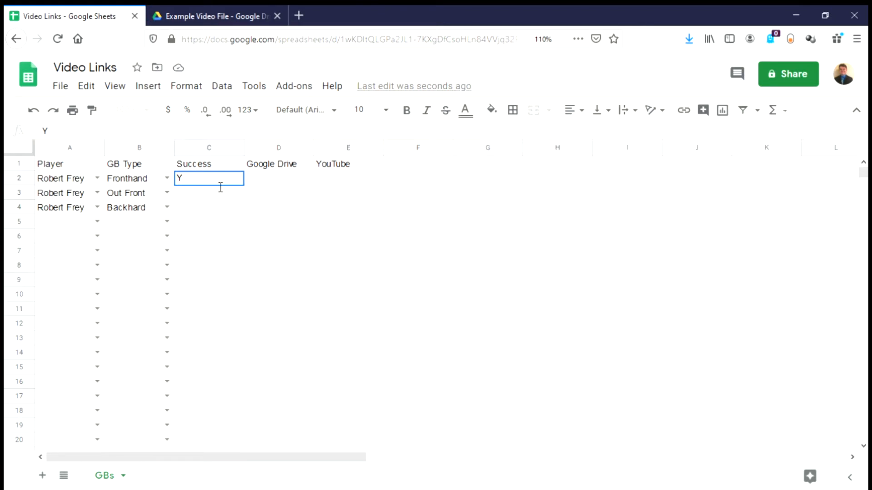
pyautogui.write('es')
pyautogui.press('Return')
pyautogui.write('Yes')
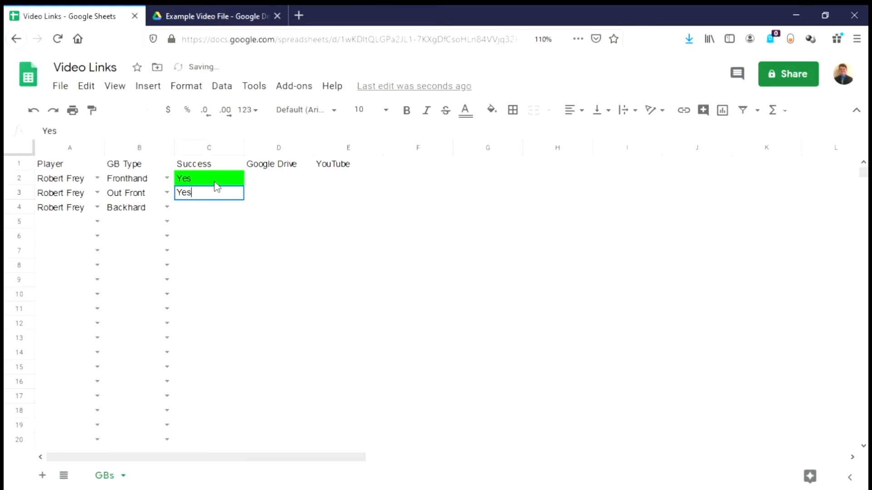
pyautogui.press('Return')
pyautogui.write('No')
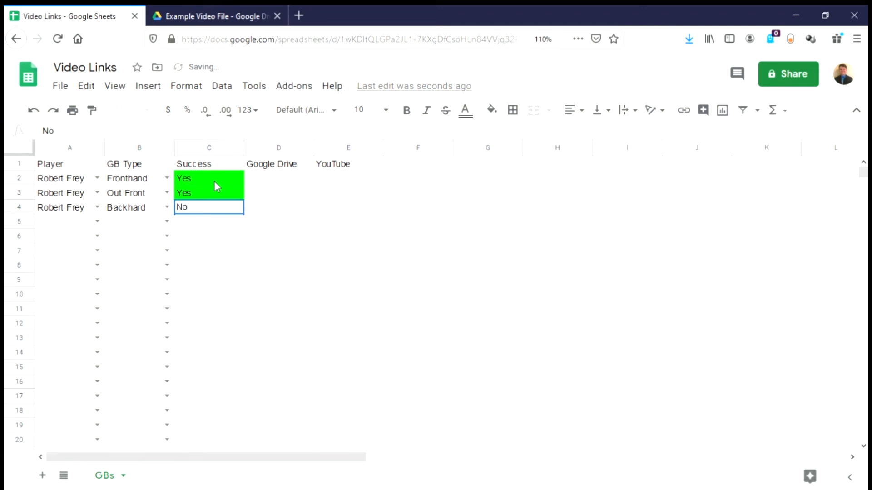
pyautogui.press('Return')
pyautogui.click(260, 181)
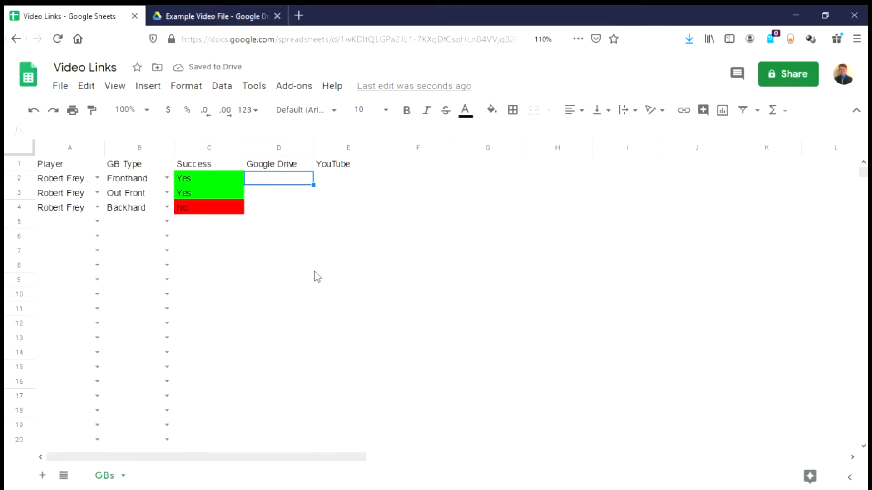
# Step: Enter =HYPERLINK("<pasted Drive link>","Video") in D2
pyautogui.write('=')
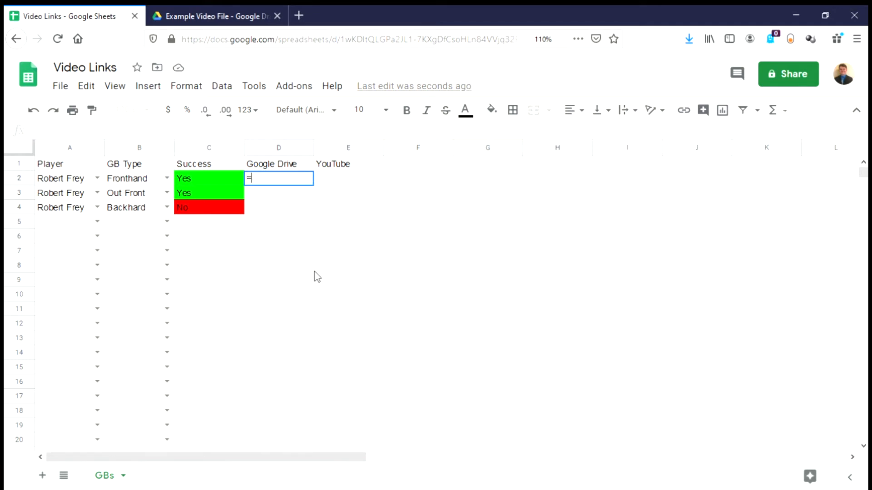
pyautogui.write('hyp')
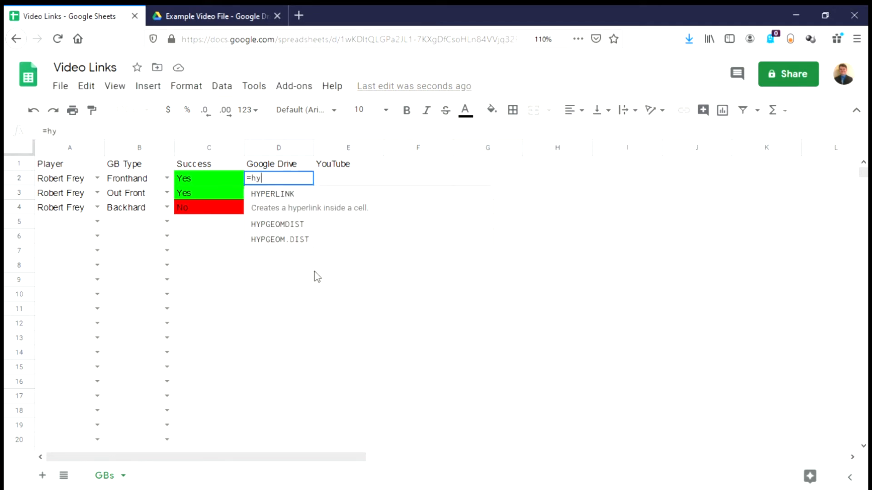
pyautogui.click(311, 195)
pyautogui.write('"')
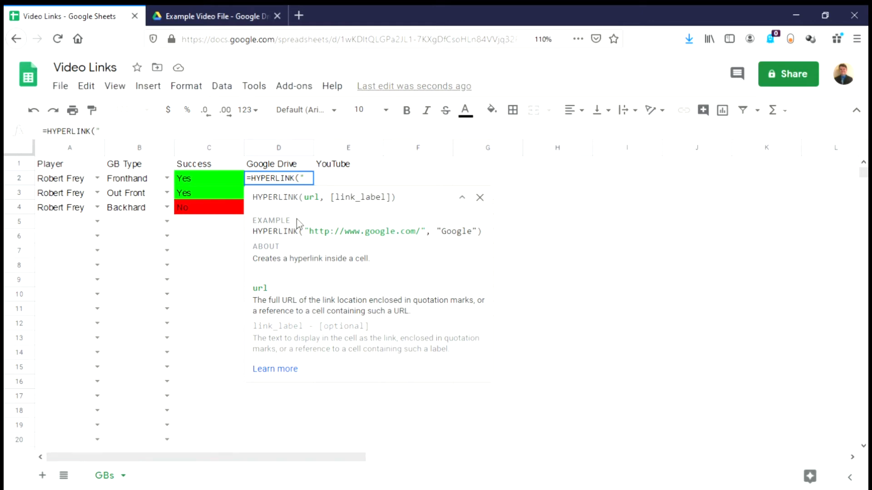
pyautogui.hotkey('ctrl', 'v')
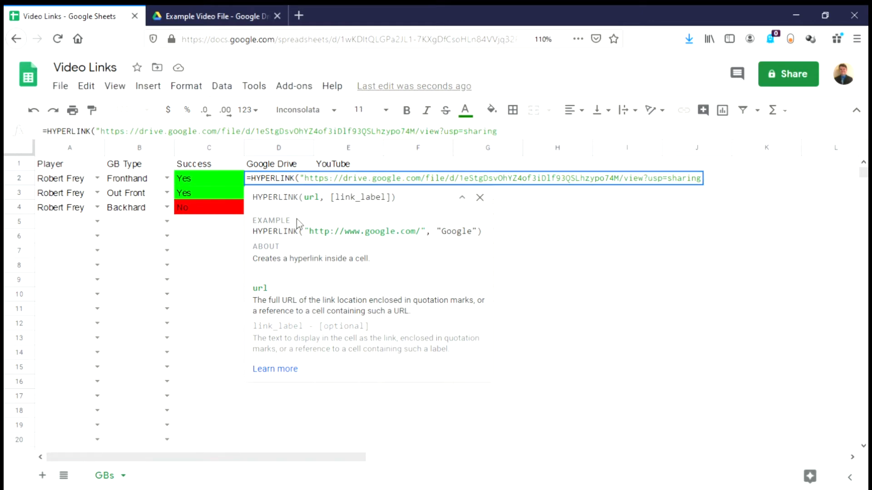
pyautogui.write('"')
pyautogui.write(',')
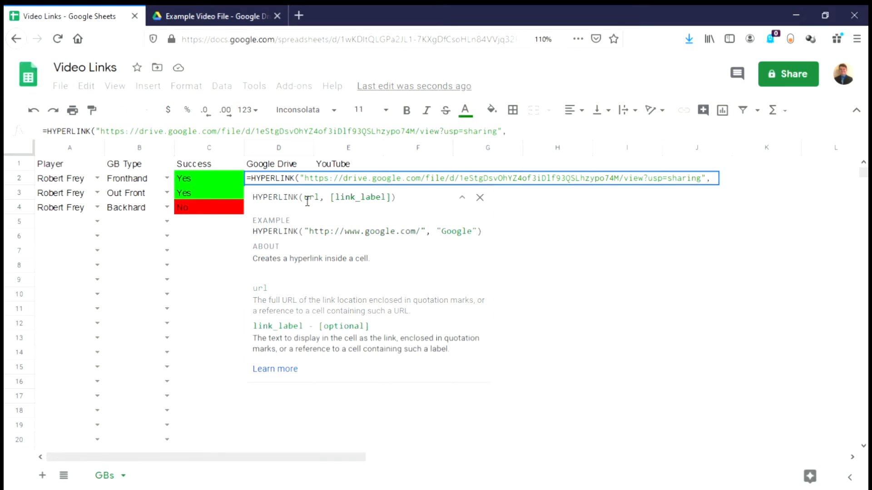
pyautogui.write('"V')
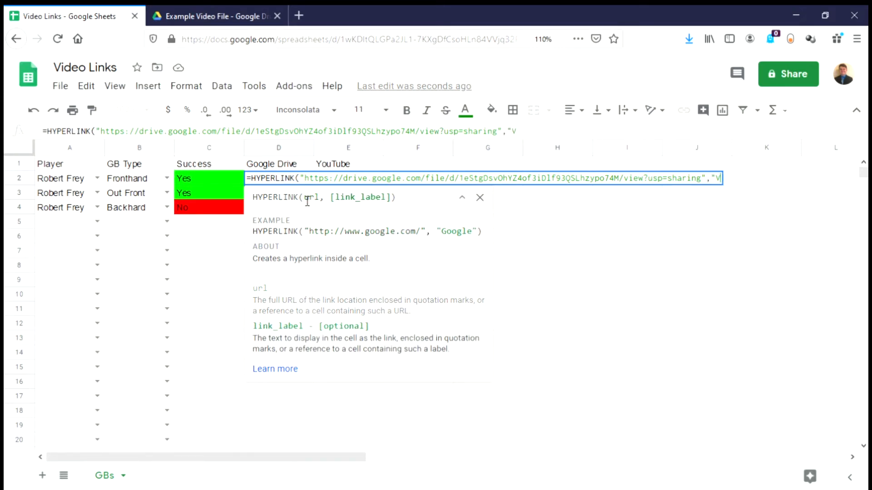
pyautogui.write('ideo")')
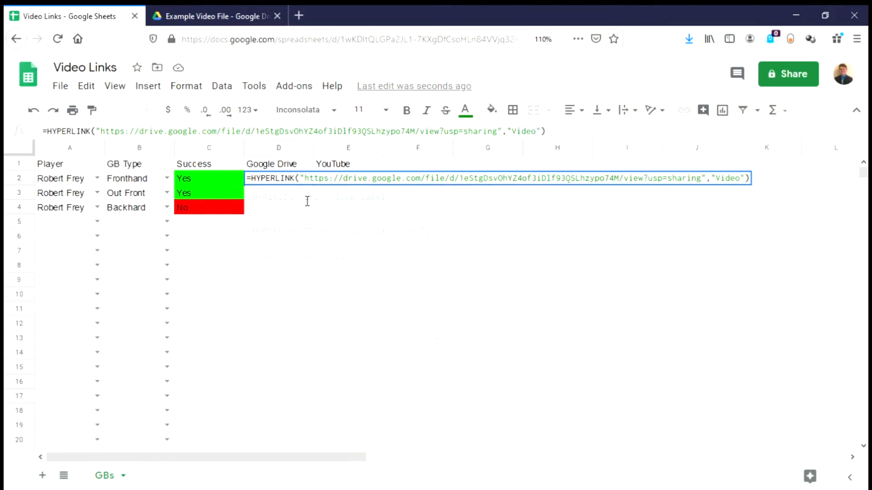
pyautogui.press('Return')
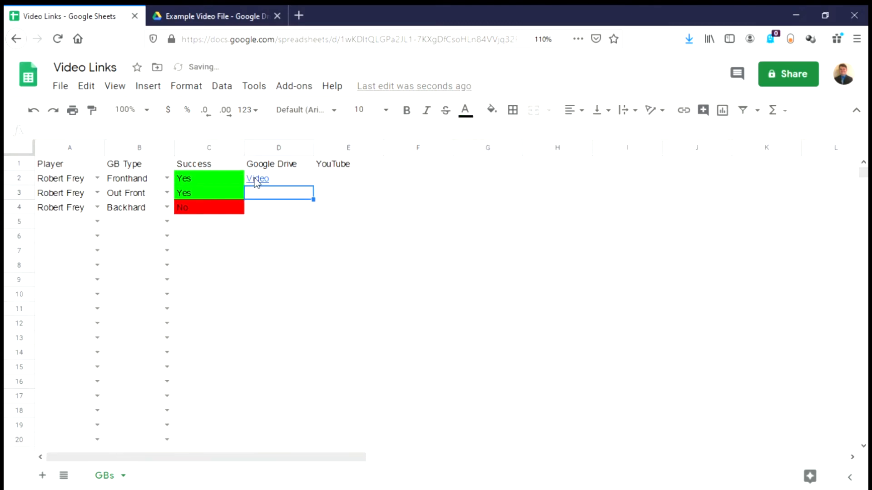
# Step: Inspect D2's HYPERLINK formula without changing it and bring up its link preview
pyautogui.click(255, 181)
pyautogui.doubleClick(261, 184)
pyautogui.click(272, 207)
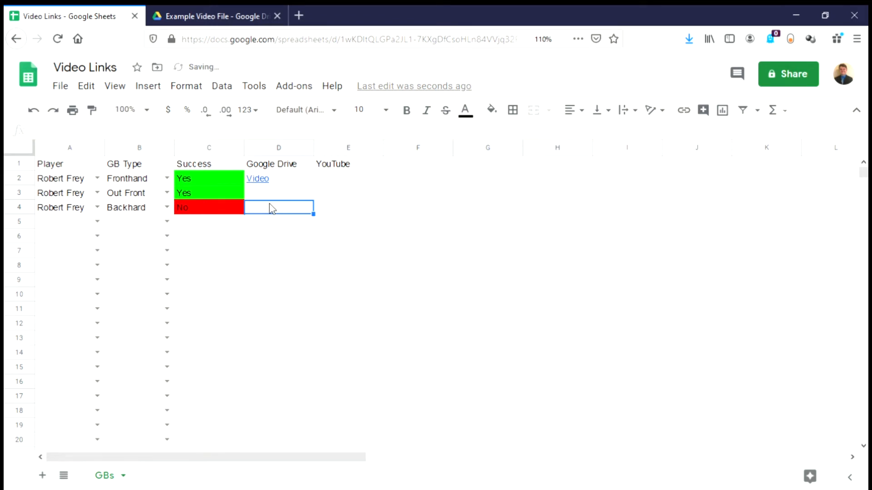
pyautogui.click(276, 179)
pyautogui.scroll(-2, 356, 247)
pyautogui.scroll(2, 356, 247)
# Step: Open the BackhandGB video in Drive, play it through, and return to the Video Links sheet
pyautogui.click(362, 259)
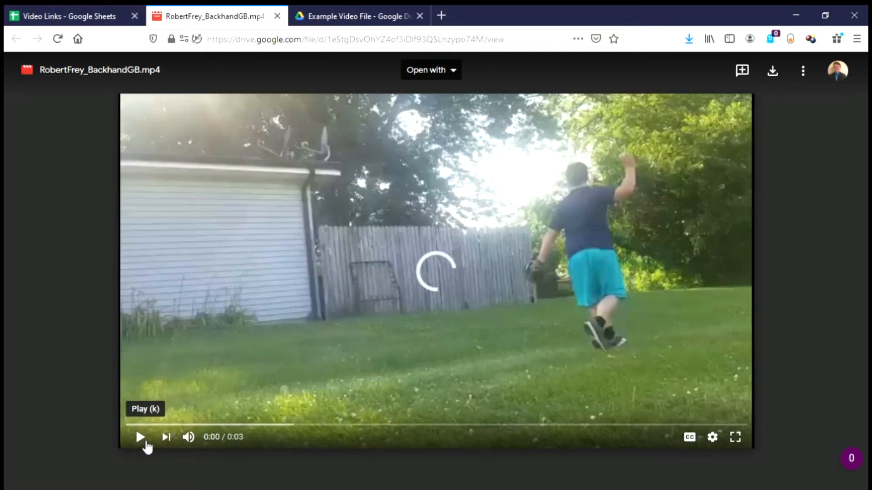
pyautogui.click(145, 446)
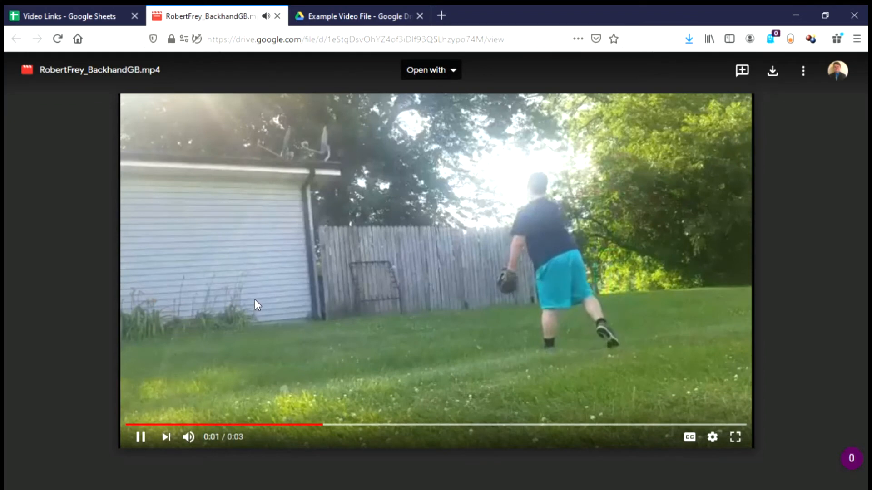
pyautogui.click(141, 437)
pyautogui.click(93, 13)
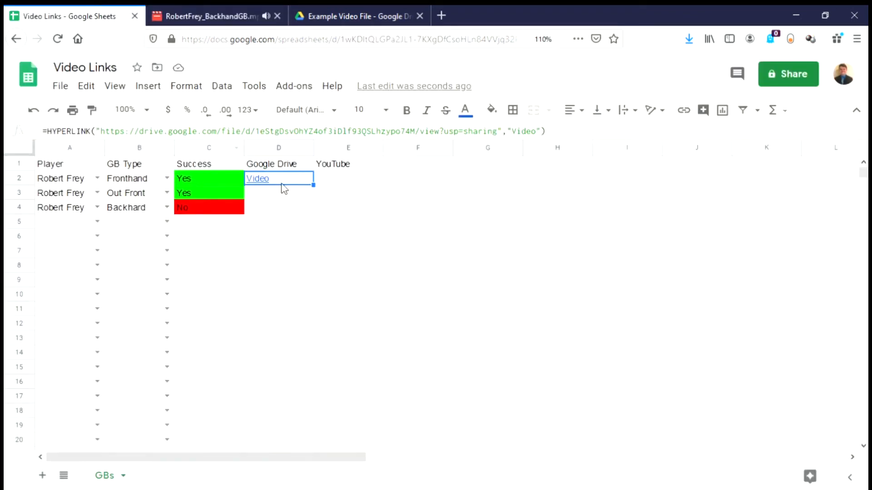
# Step: Cut the Drive 'Video' HYPERLINK formula out of D2 and paste it into D4 on the Backhand row
pyautogui.moveTo(600, 133); pyautogui.dragTo(7, 120)
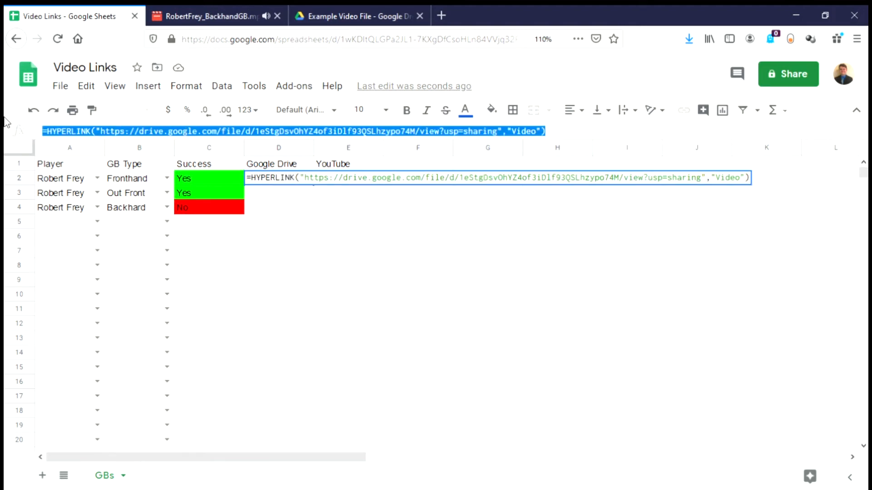
pyautogui.hotkey('ctrl', 'x')
pyautogui.press('Return')
pyautogui.click(269, 208)
pyautogui.hotkey('ctrl', 'v')
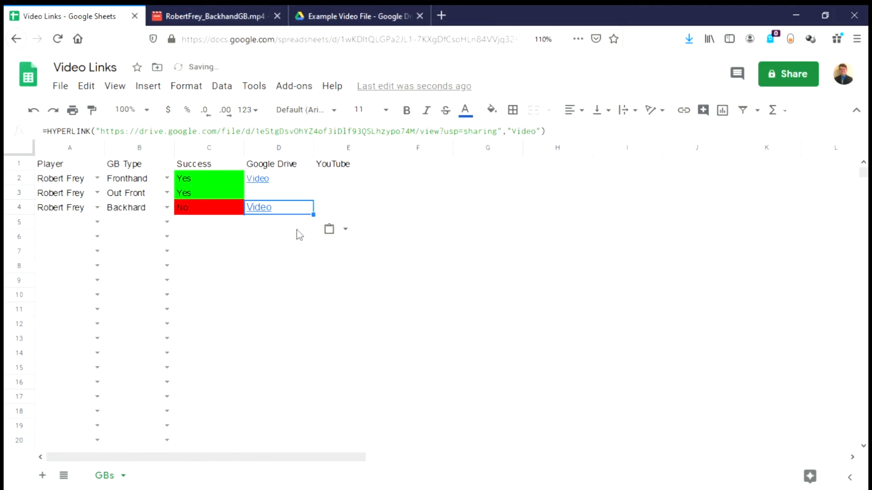
pyautogui.click(298, 240)
pyautogui.click(289, 180)
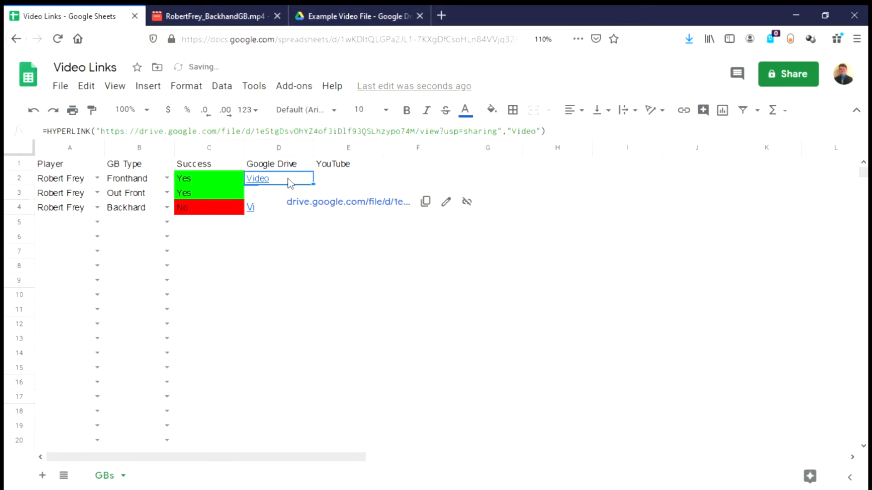
pyautogui.click(389, 162)
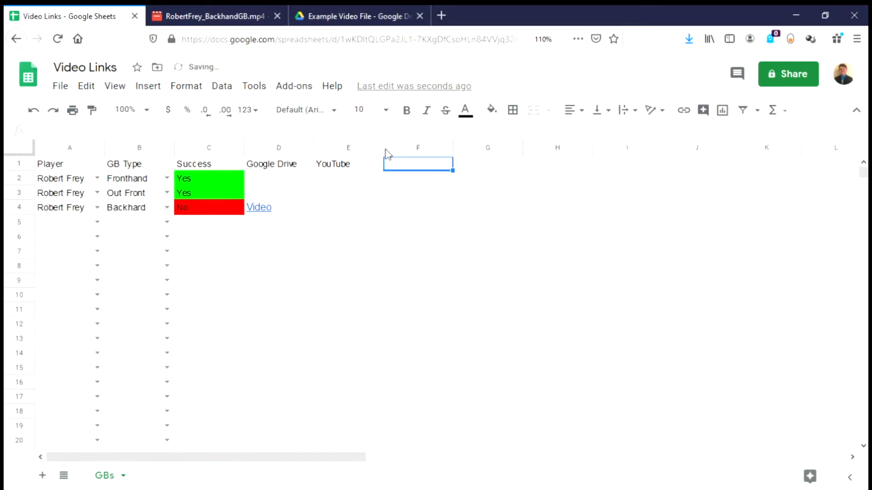
pyautogui.click(163, 10)
# Step: Share FrontSideGB so anyone with the link can view it, and copy its link
pyautogui.click(598, 392)
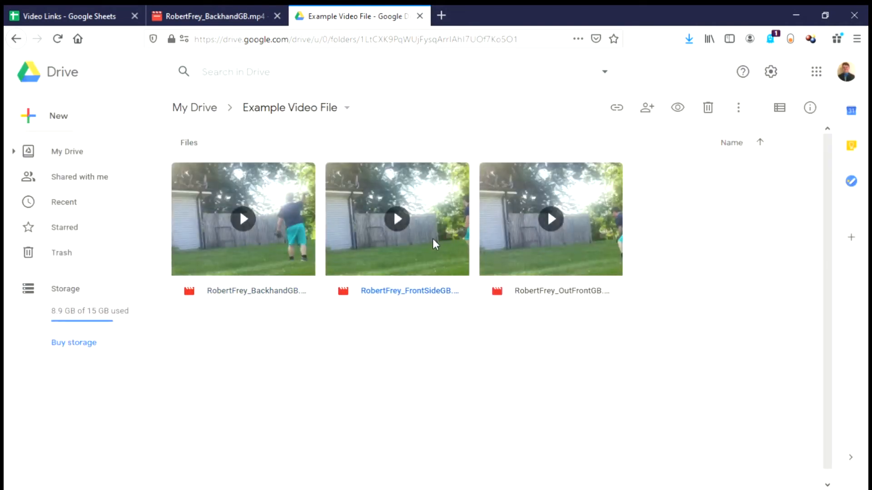
pyautogui.rightClick(432, 239)
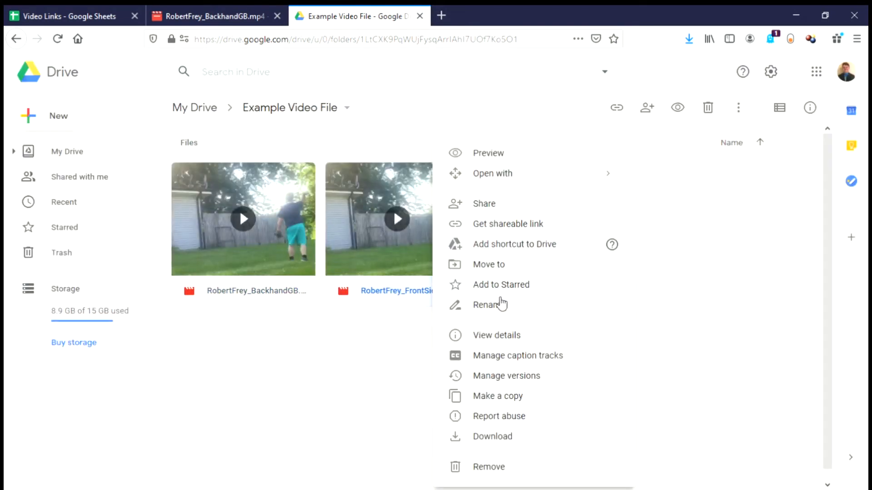
pyautogui.click(491, 226)
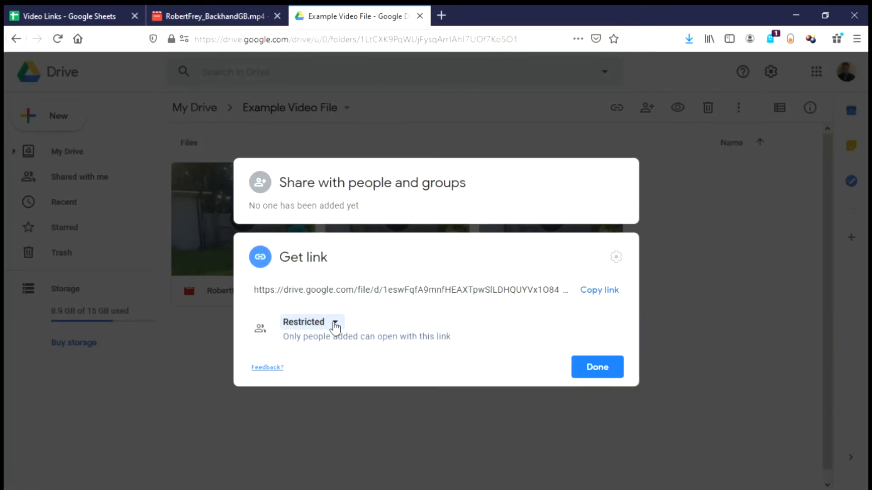
pyautogui.click(335, 323)
pyautogui.click(350, 389)
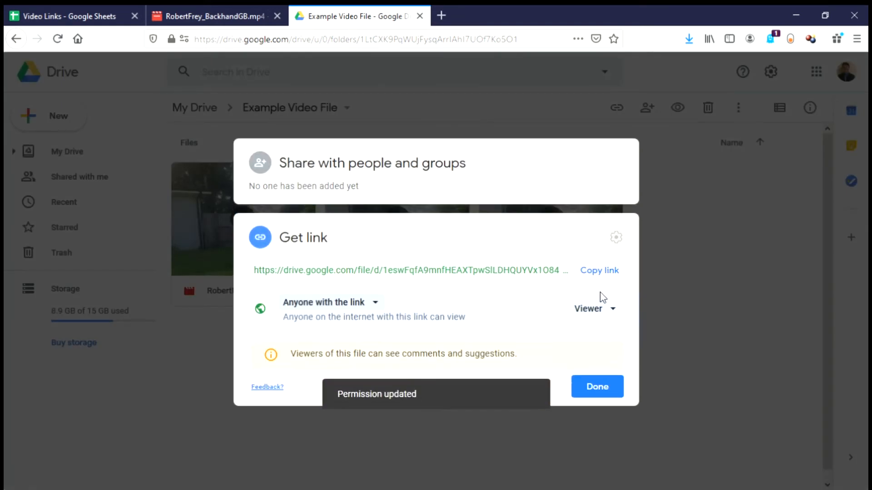
pyautogui.click(601, 272)
pyautogui.click(97, 13)
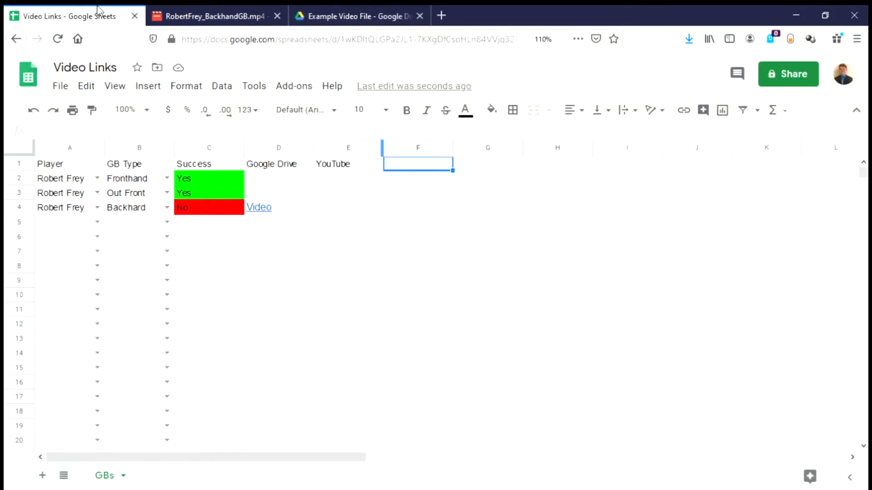
# Step: Enter =HYPERLINK("<FrontSideGB Drive link>","Video") in D2 on the Fronthand row
pyautogui.click(287, 182)
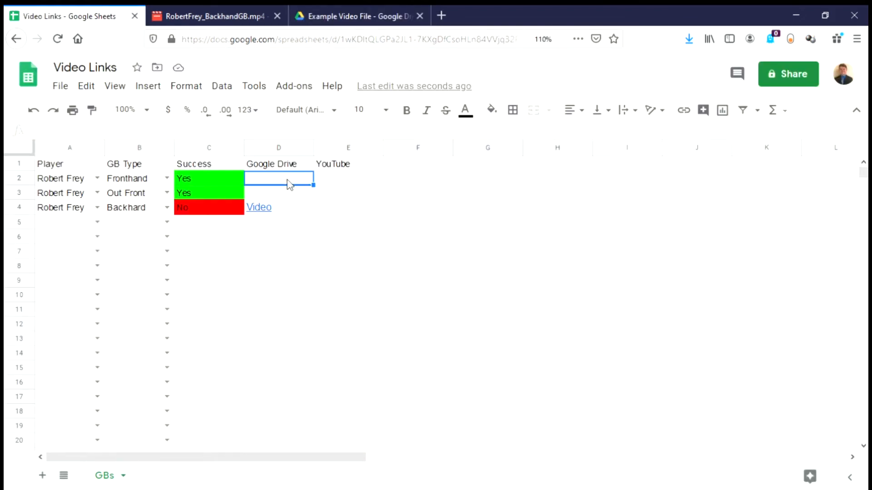
pyautogui.write('=hype')
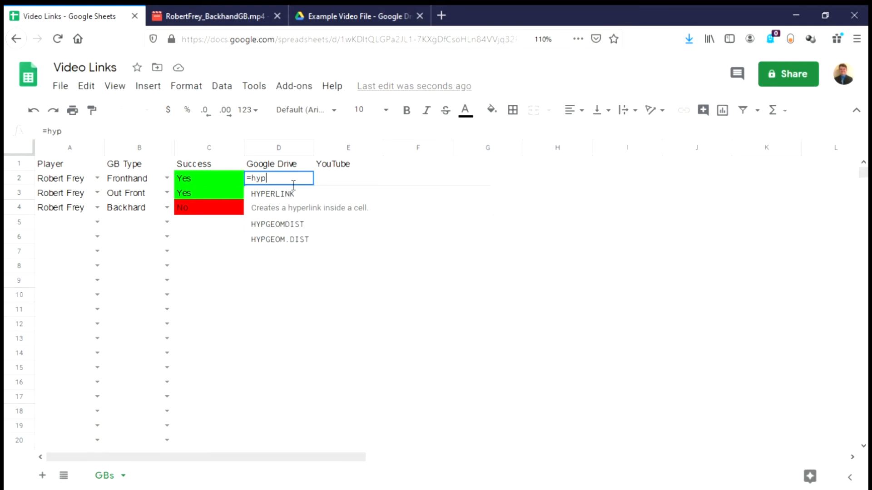
pyautogui.click(318, 215)
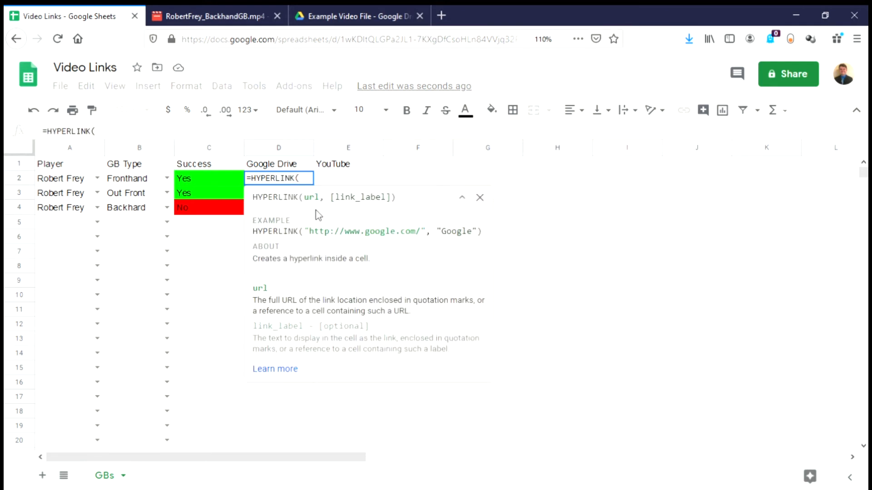
pyautogui.write('"')
pyautogui.hotkey('ctrl', 'v')
pyautogui.write('", "Video"')
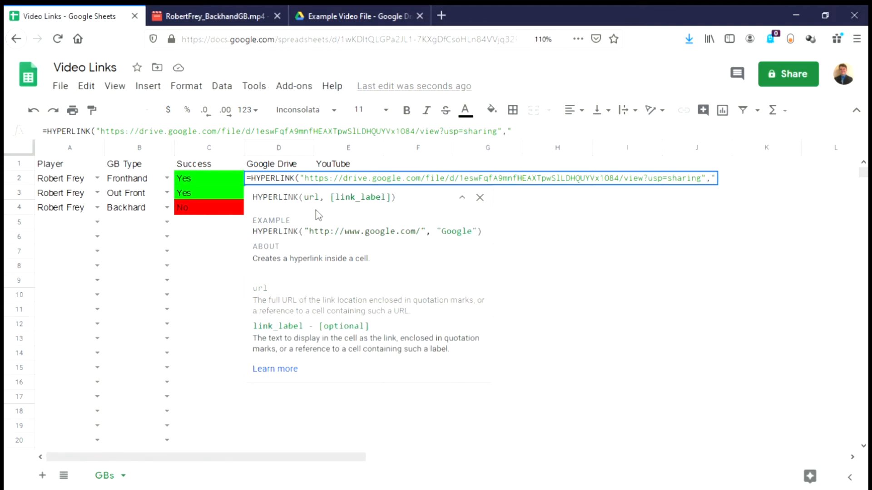
pyautogui.write(')')
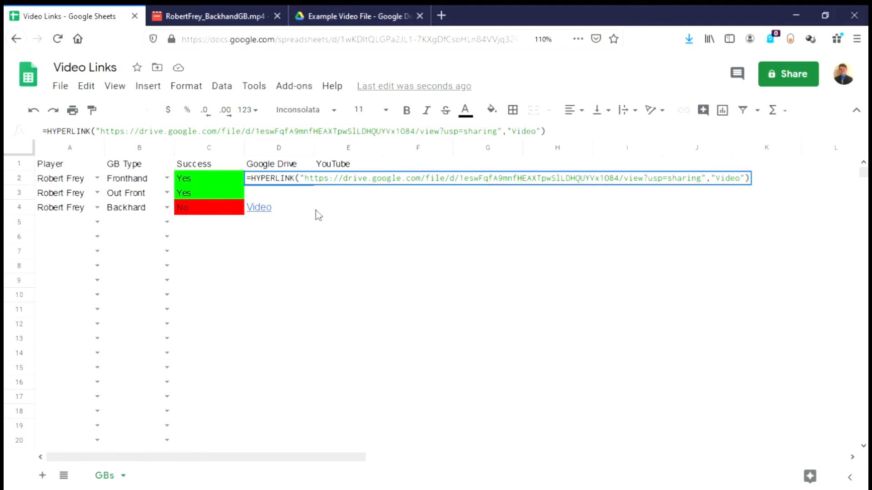
pyautogui.press('Return')
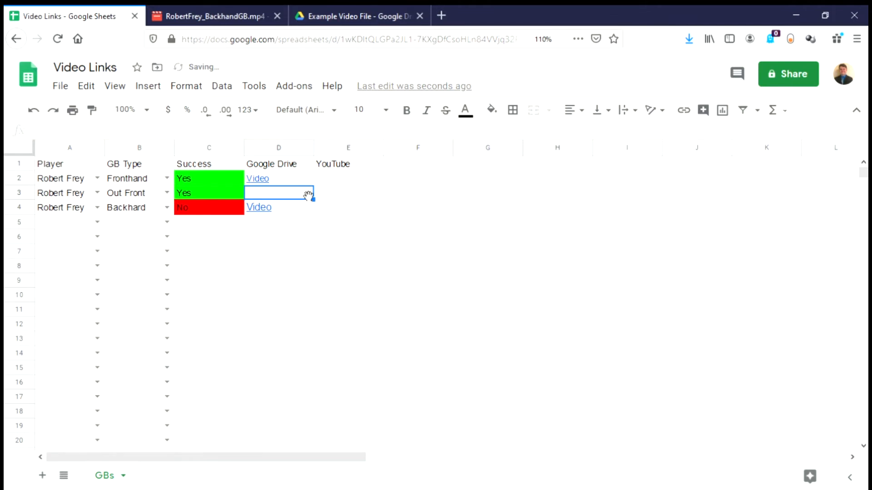
pyautogui.click(309, 14)
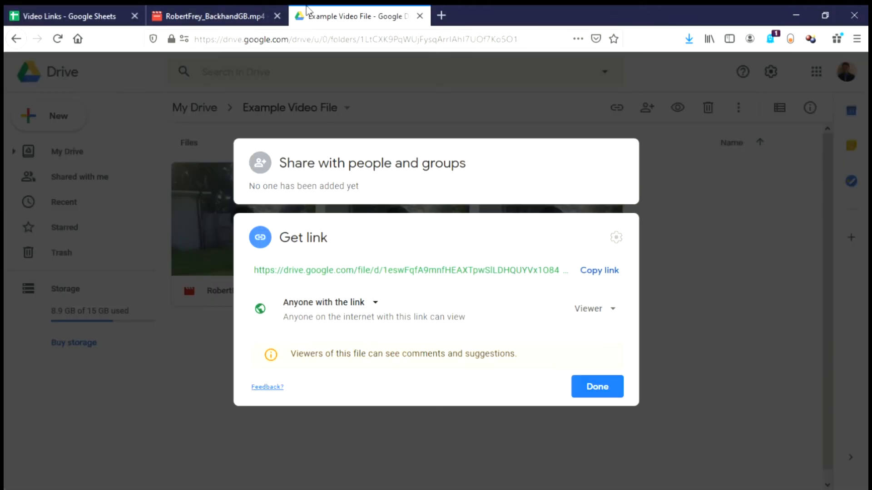
# Step: Share OutFrontGB with anyone who has the link, copy the link, and begin a formula in D3
pyautogui.click(596, 387)
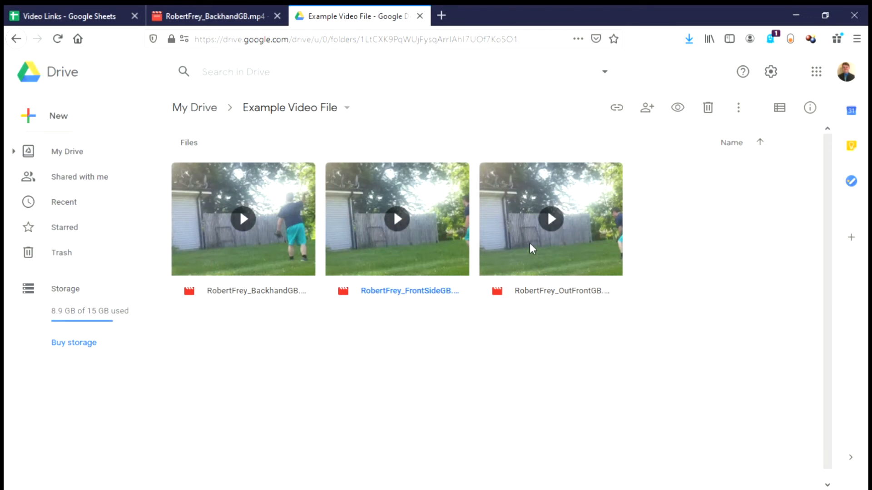
pyautogui.rightClick(530, 243)
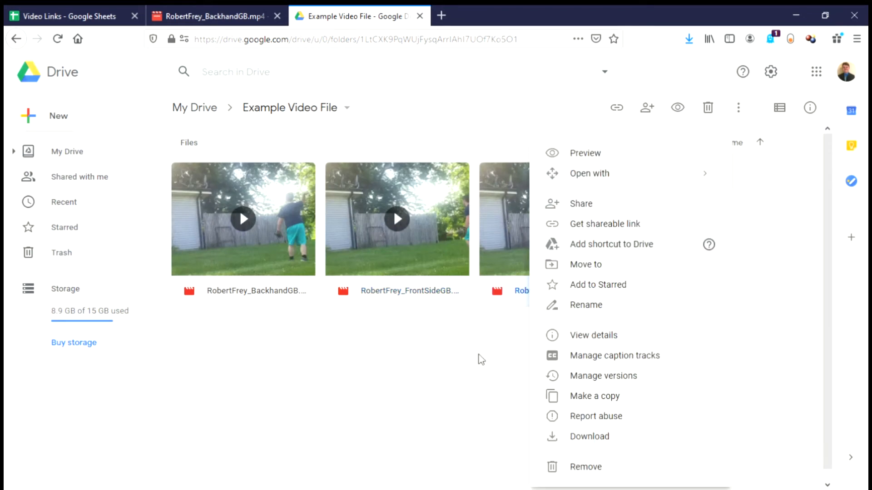
pyautogui.click(582, 228)
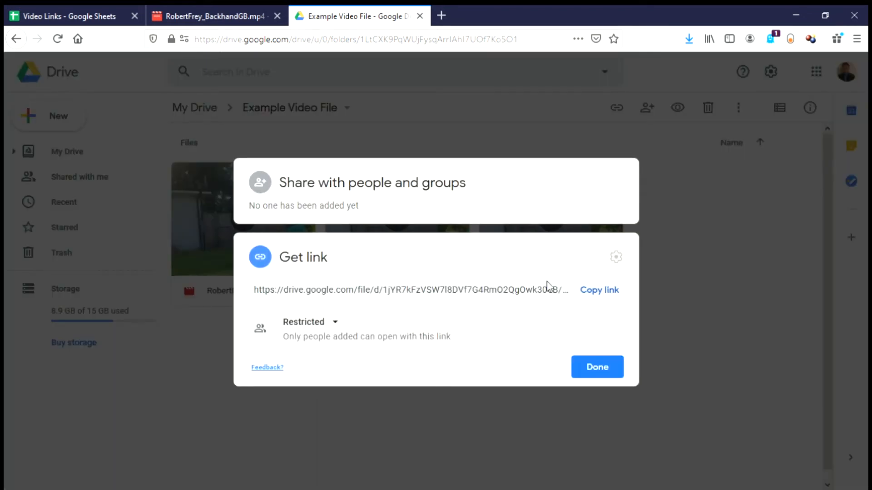
pyautogui.click(328, 331)
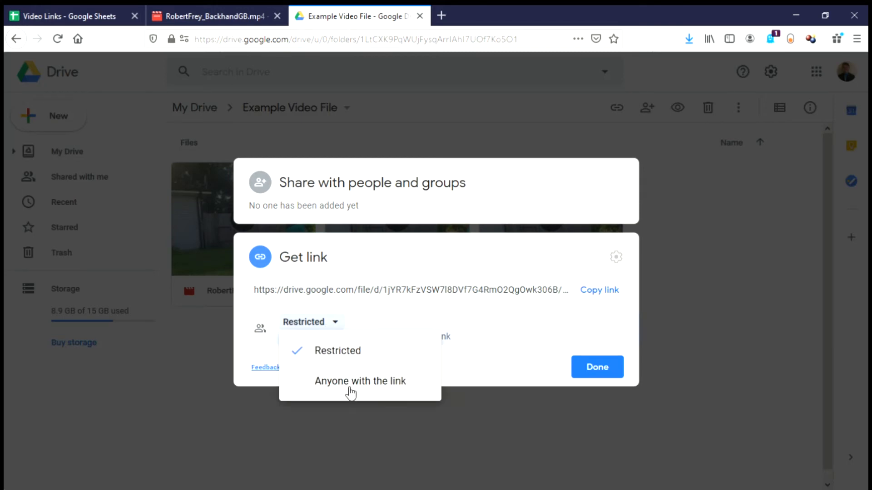
pyautogui.click(352, 391)
pyautogui.click(598, 271)
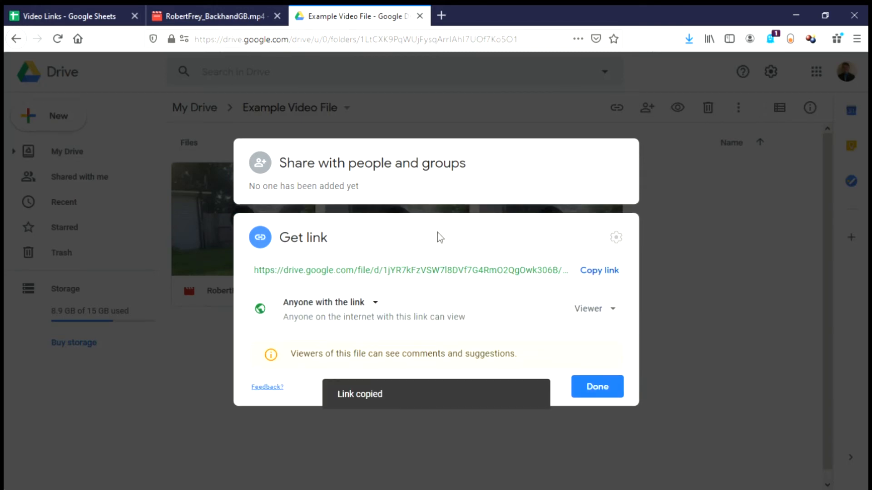
pyautogui.click(69, 16)
pyautogui.write('=hy')
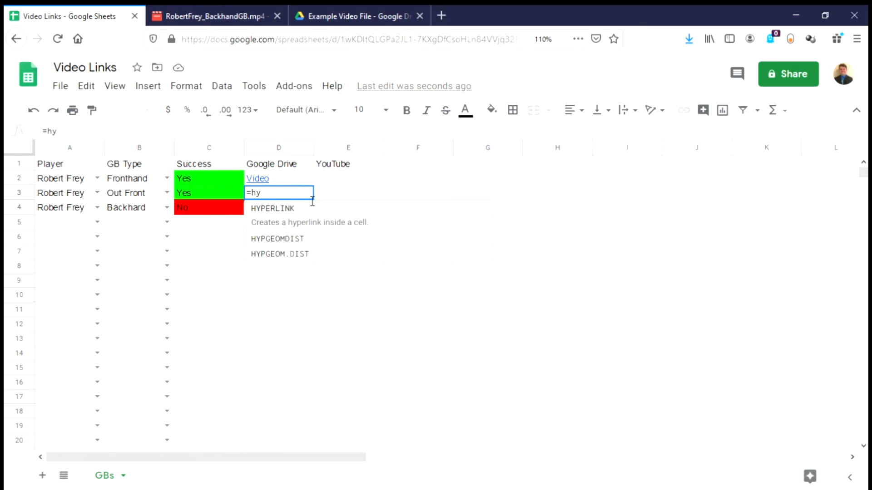
# Step: Complete D3 as =HYPERLINK("<OutFrontGB Drive link>","Video"), then preview D4's linked video
pyautogui.click(310, 222)
pyautogui.write('"')
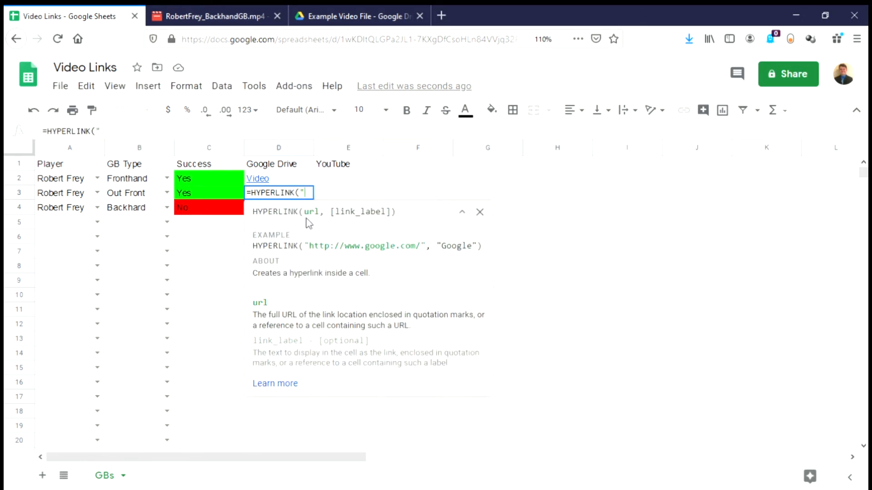
pyautogui.hotkey('ctrl', 'v')
pyautogui.write('","Video")')
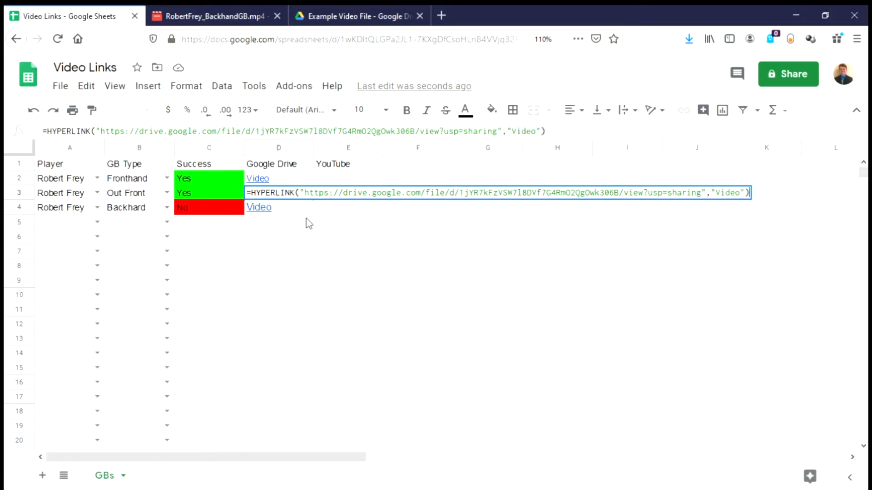
pyautogui.press('Return')
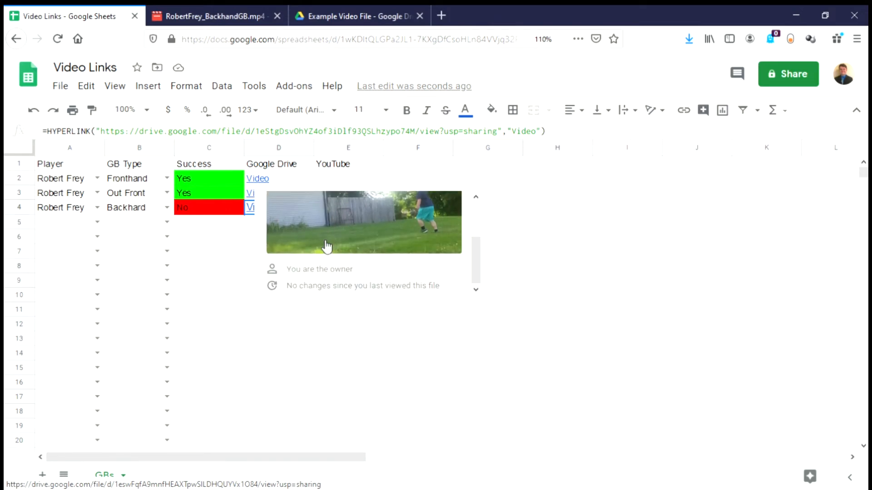
pyautogui.click(332, 228)
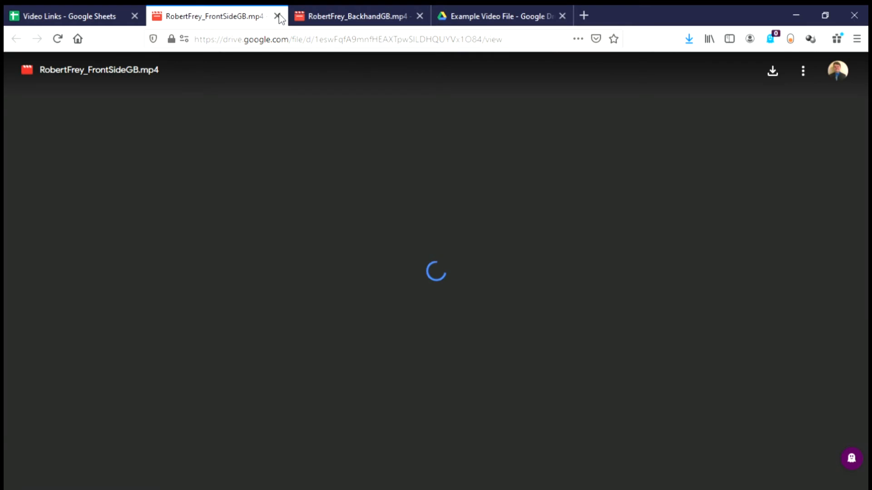
pyautogui.click(277, 16)
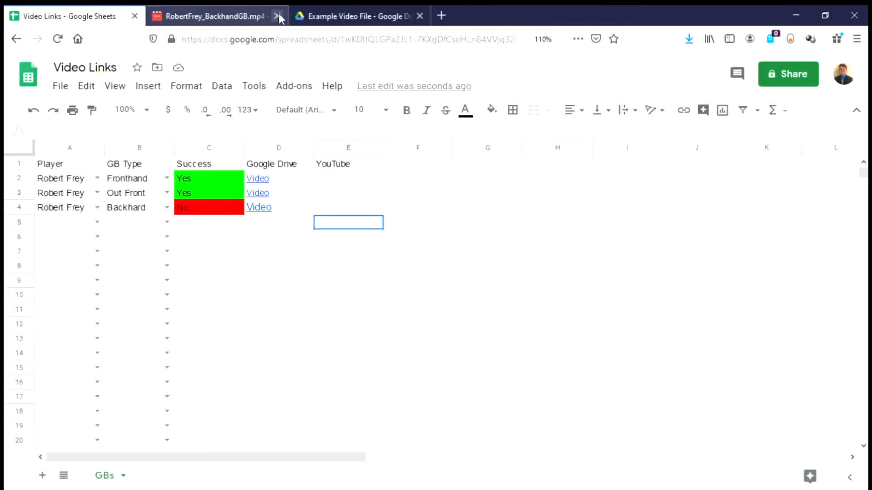
# Step: Select cell E2 to hold the first YouTube link
pyautogui.click(353, 181)
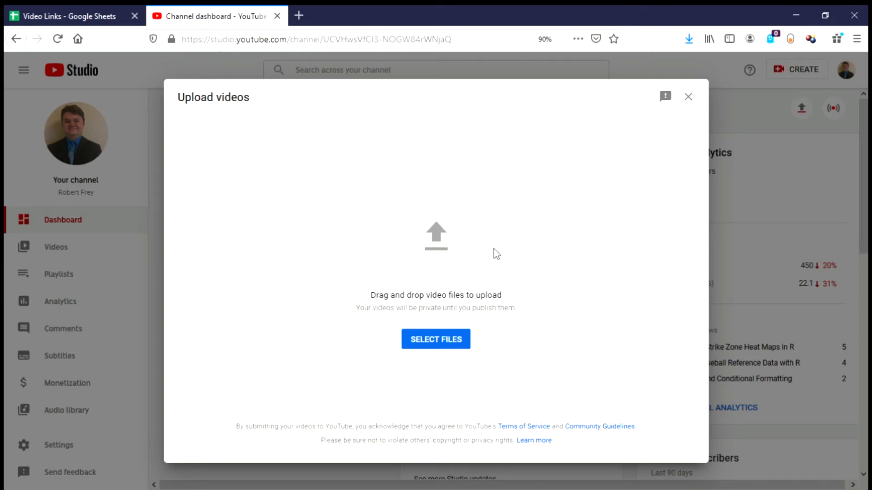
pyautogui.click(444, 342)
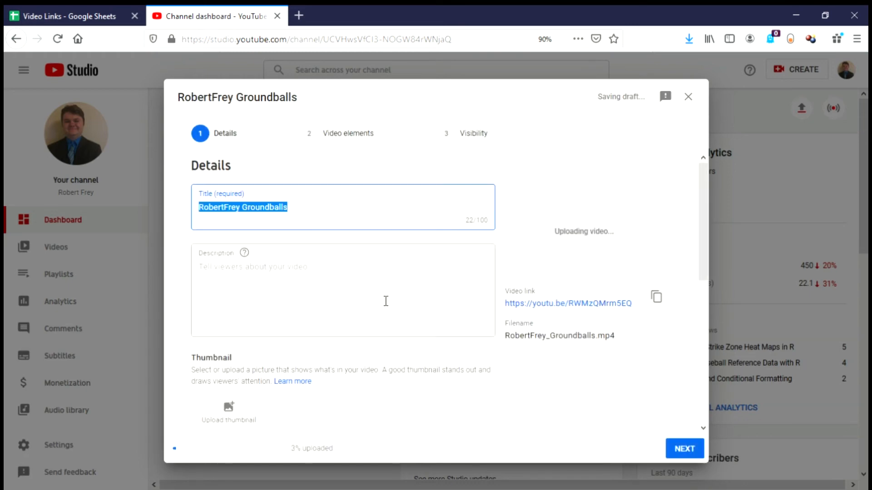
pyautogui.press('BackSpace')
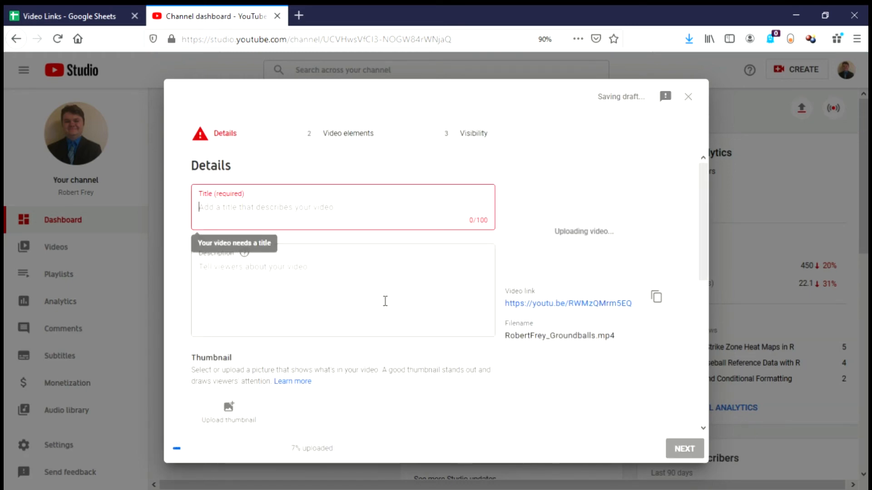
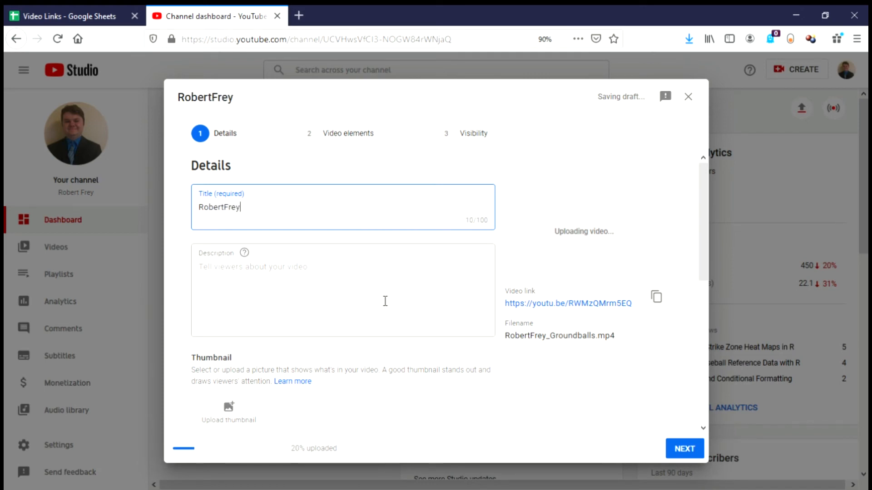
pyautogui.write('_Groundballs')
pyautogui.click(336, 287)
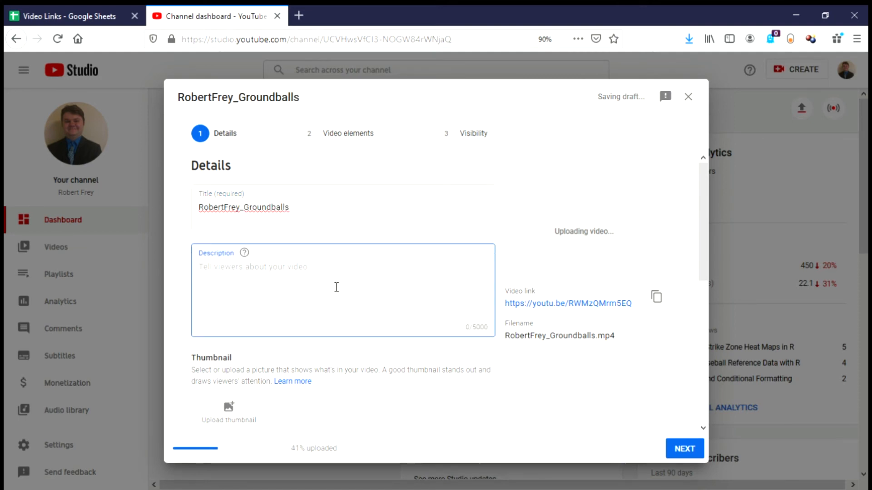
pyautogui.write('Groundballs')
# Step: Mark the video as made for kids
pyautogui.scroll(-4, 349, 252)
pyautogui.scroll(-3, 352, 253)
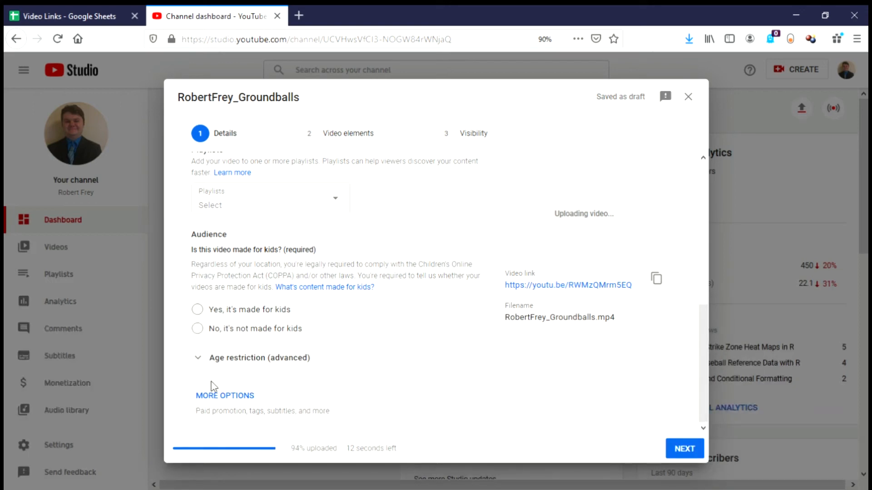
pyautogui.click(209, 314)
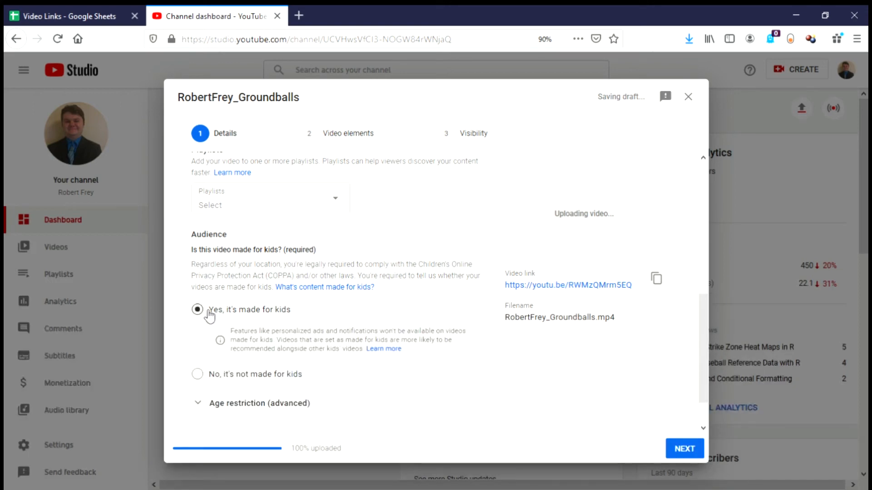
pyautogui.scroll(-1, 228, 320)
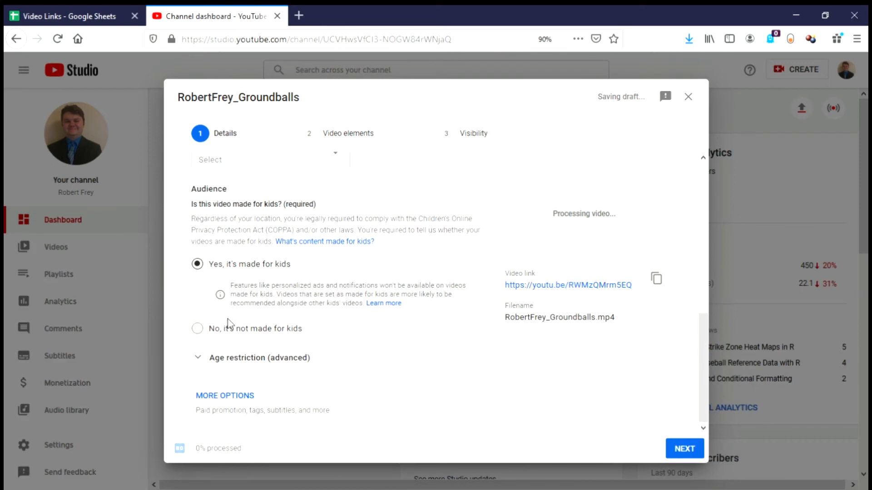
pyautogui.click(228, 356)
pyautogui.scroll(-2, 227, 356)
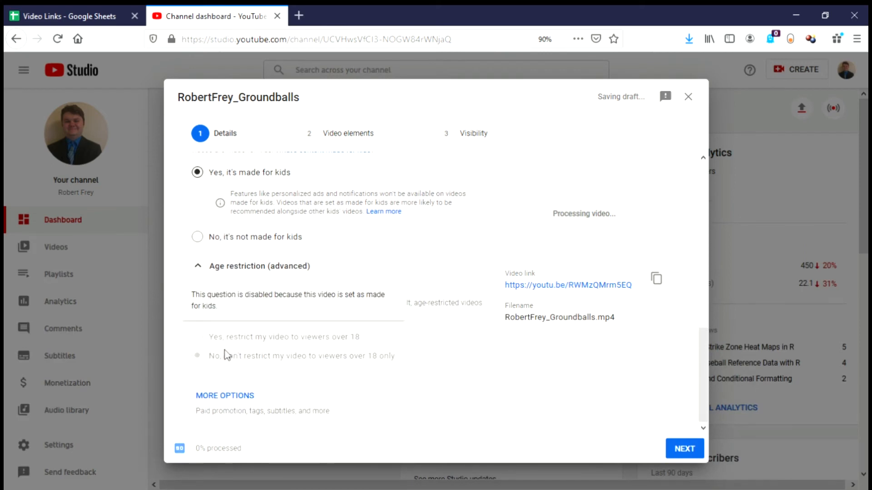
pyautogui.click(236, 267)
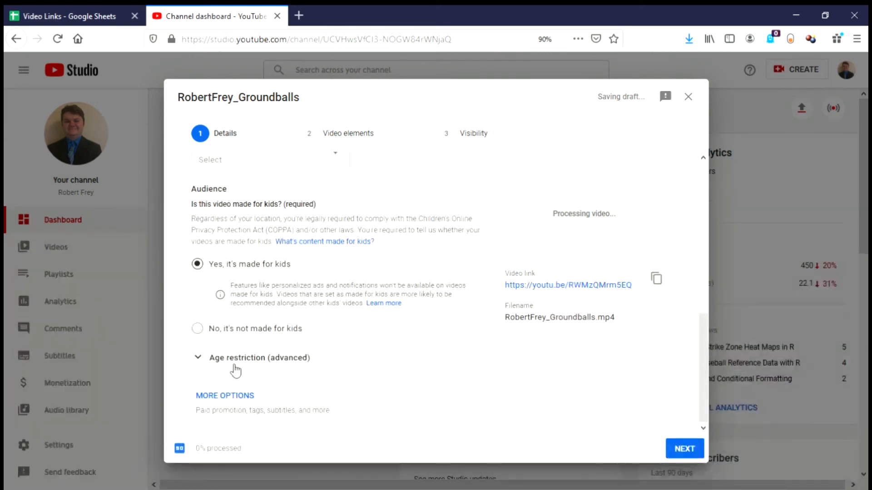
# Step: Set the video's category to Sports and move on to the Video elements step
pyautogui.click(241, 394)
pyautogui.scroll(-10, 245, 348)
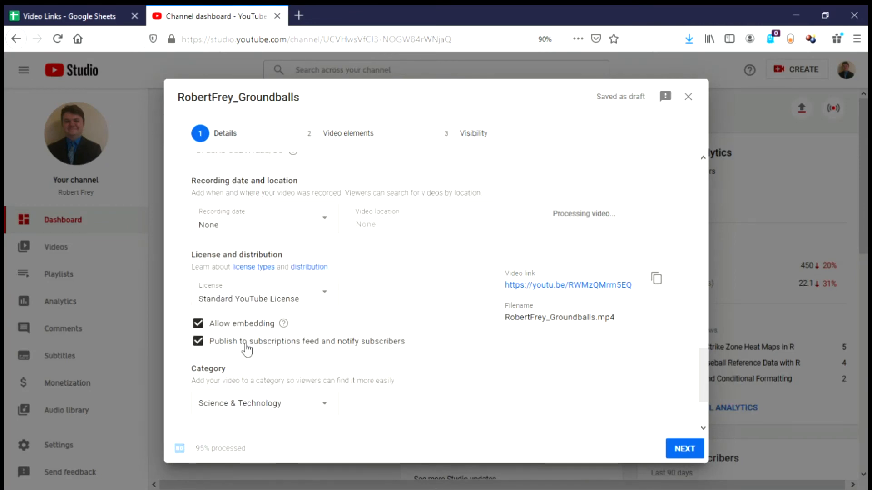
pyautogui.scroll(-2, 247, 350)
pyautogui.click(252, 312)
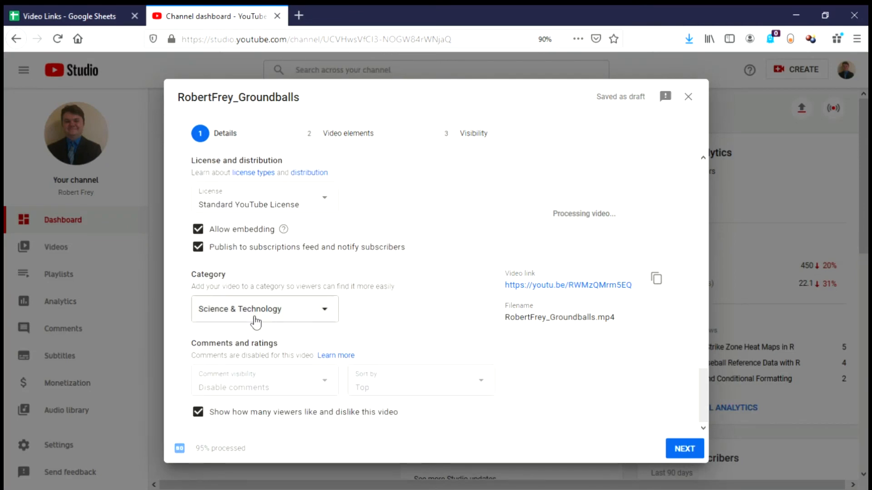
pyautogui.scroll(1, 259, 289)
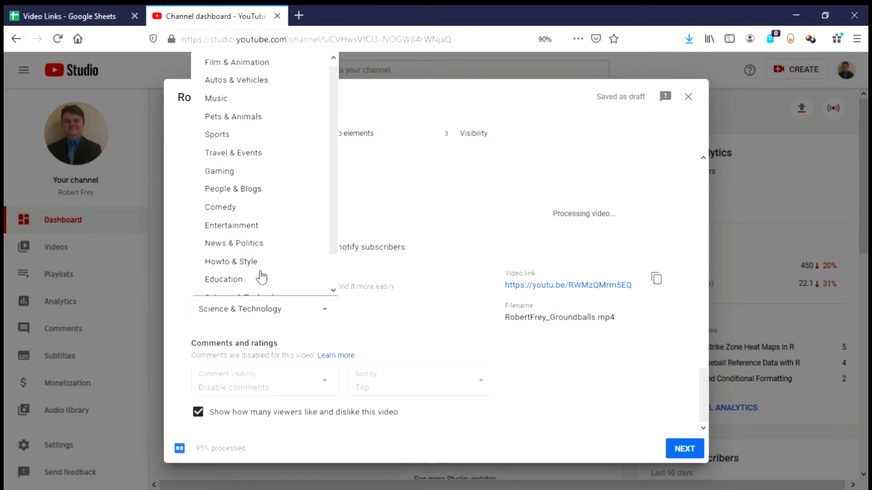
pyautogui.scroll(-2, 259, 275)
pyautogui.scroll(1, 256, 274)
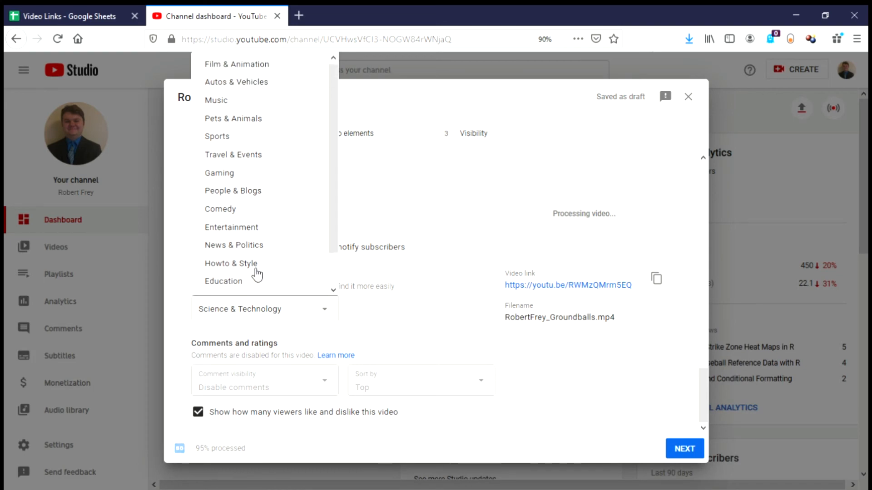
pyautogui.click(224, 140)
pyautogui.scroll(5, 419, 360)
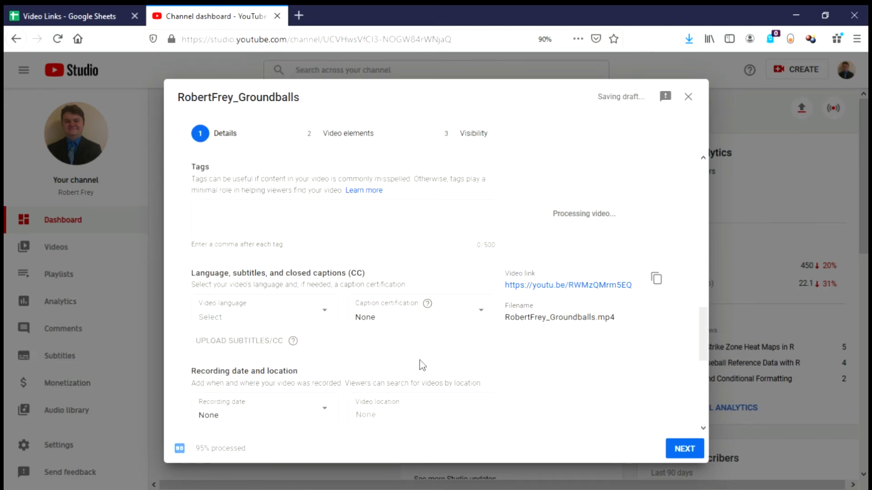
pyautogui.scroll(4, 420, 361)
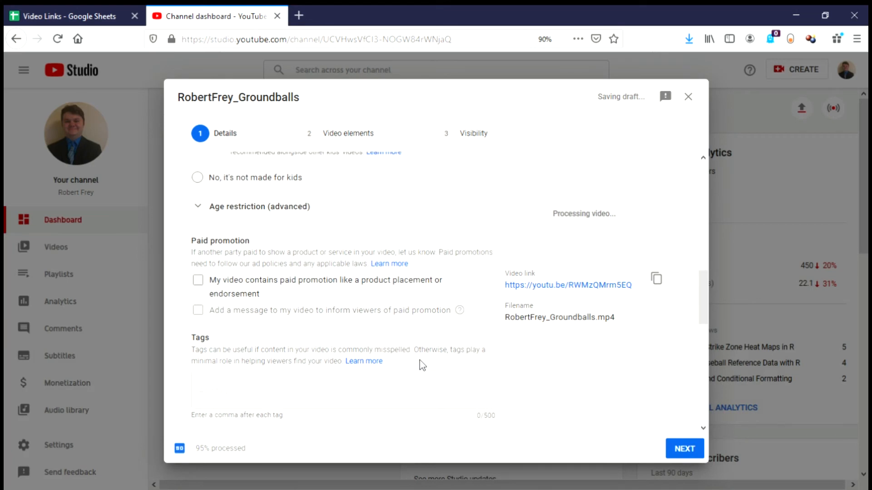
pyautogui.scroll(-1, 443, 363)
pyautogui.scroll(10, 444, 363)
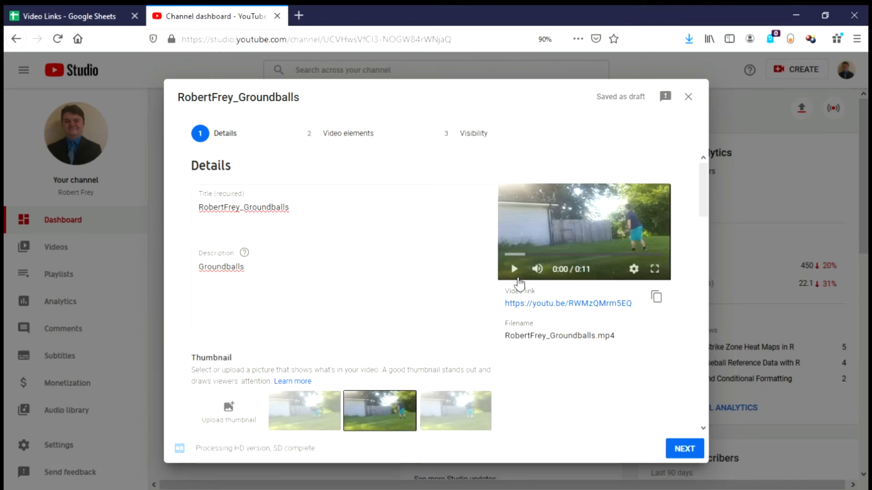
pyautogui.click(684, 447)
# Step: Set the groundballs video's visibility to Unlisted and save it
pyautogui.click(683, 448)
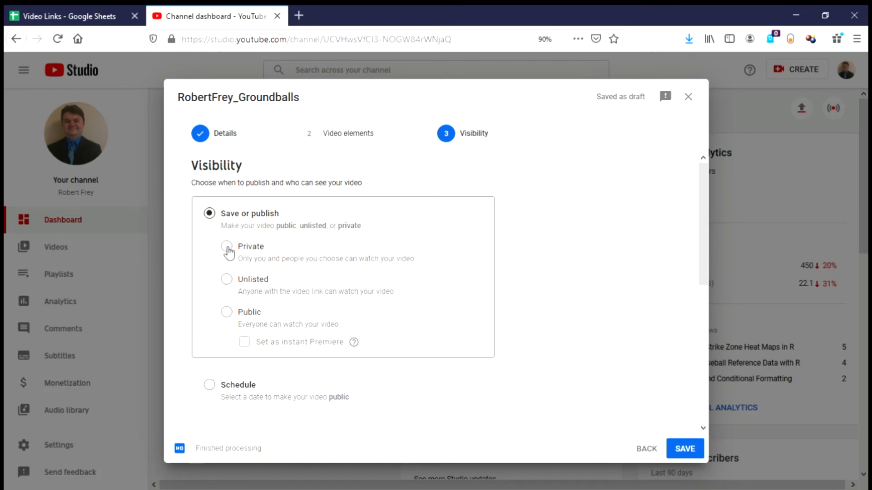
pyautogui.click(227, 280)
pyautogui.scroll(-6, 386, 253)
pyautogui.scroll(6, 402, 262)
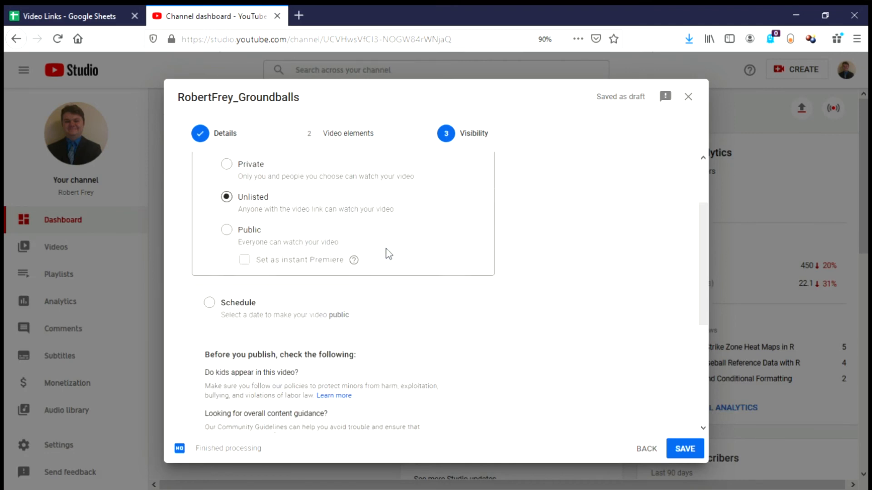
pyautogui.scroll(-6, 402, 263)
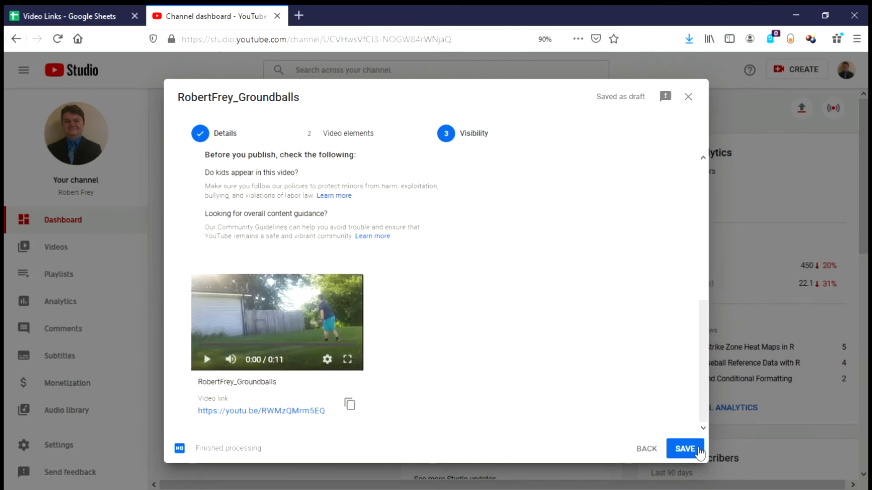
pyautogui.click(693, 451)
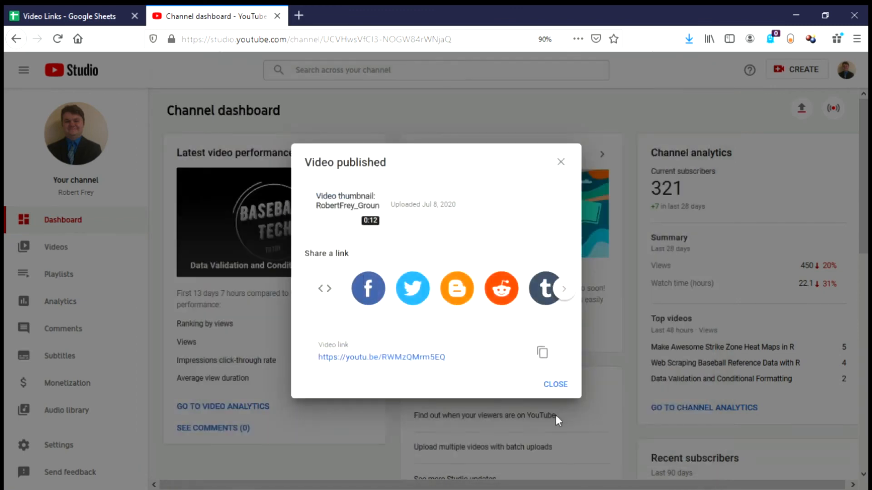
# Step: Copy the published video's link and open its YouTube watch page
pyautogui.click(541, 353)
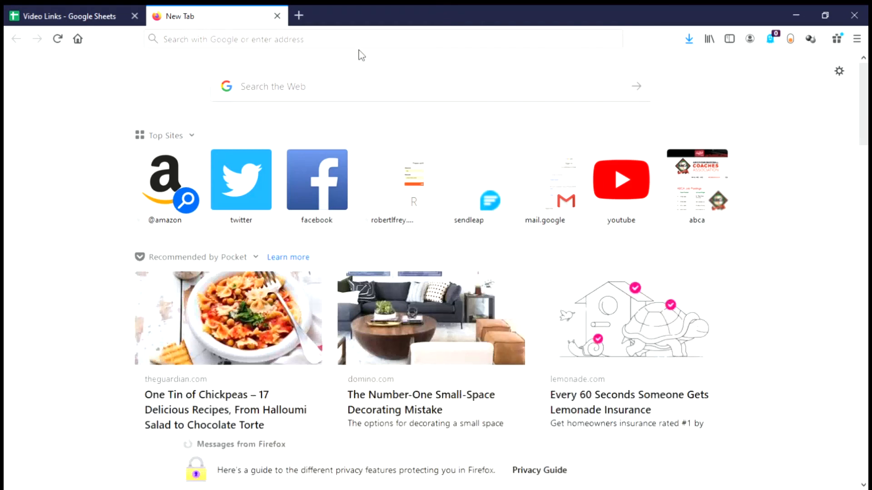
pyautogui.click(362, 43)
pyautogui.hotkey('ctrl', 'v')
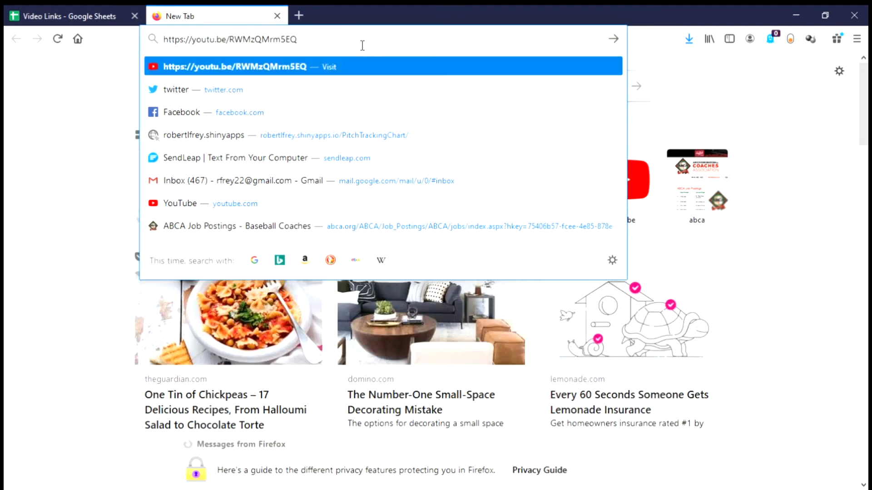
pyautogui.press('Return')
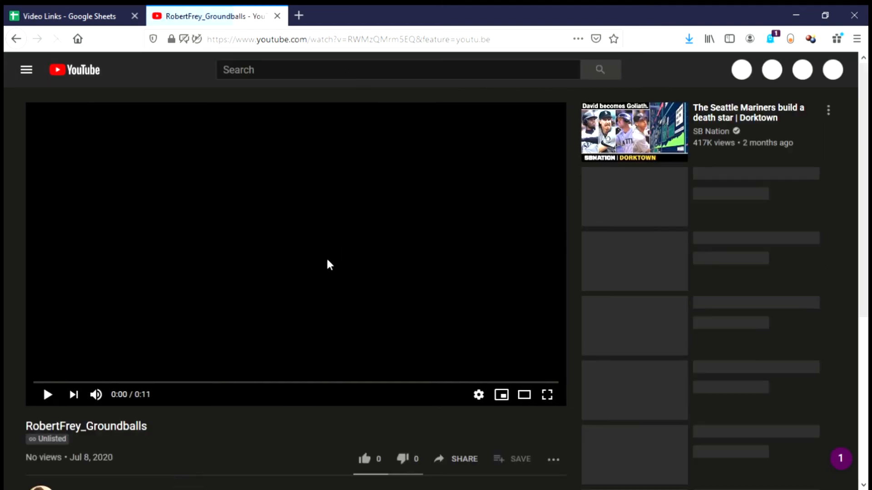
pyautogui.scroll(-2, 155, 474)
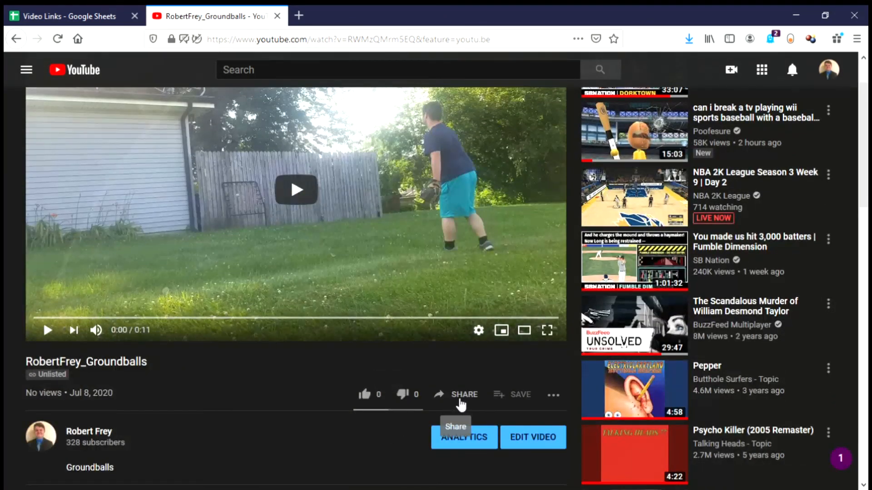
# Step: Show the video's Embed code and select the src URL inside the iframe
pyautogui.click(460, 400)
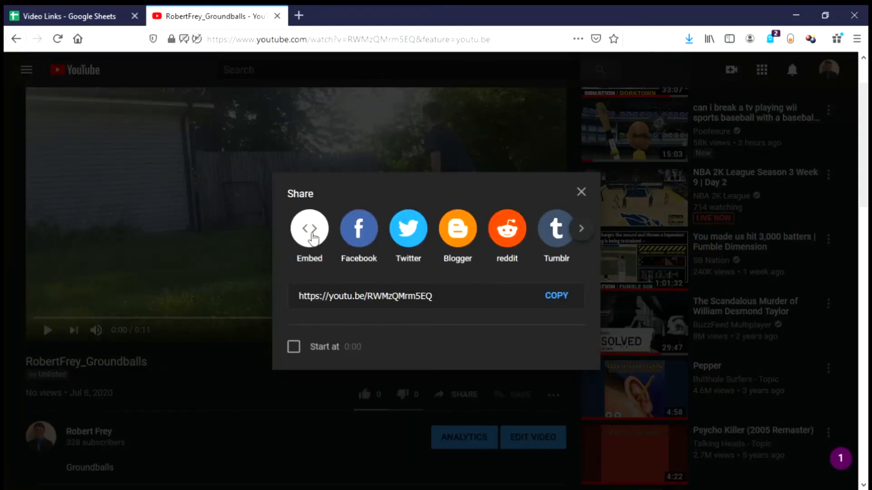
pyautogui.click(310, 233)
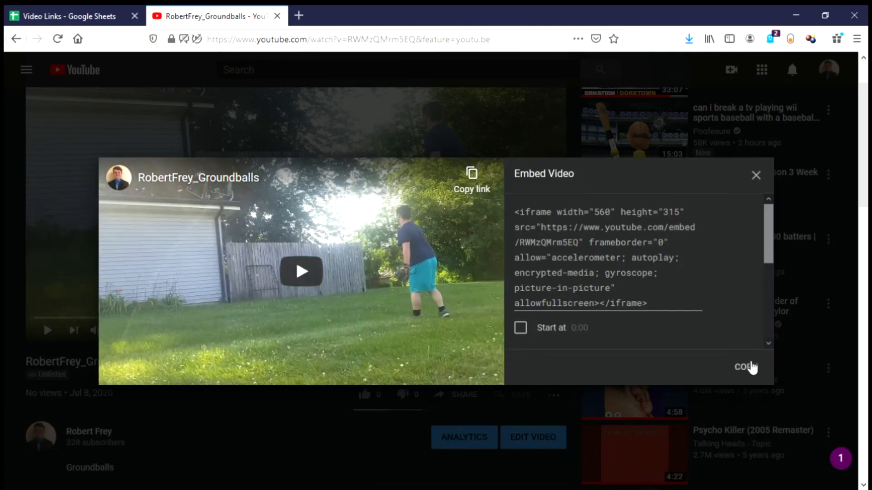
pyautogui.moveTo(544, 230); pyautogui.dragTo(582, 248)
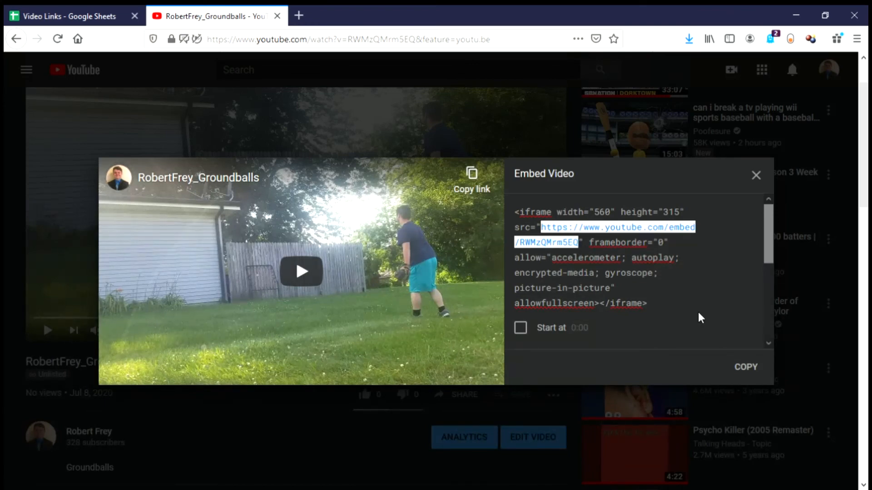
# Step: In E2, enter a 'YouTube' HYPERLINK to the pasted embed URL with ?start=1&end=4
pyautogui.click(41, 12)
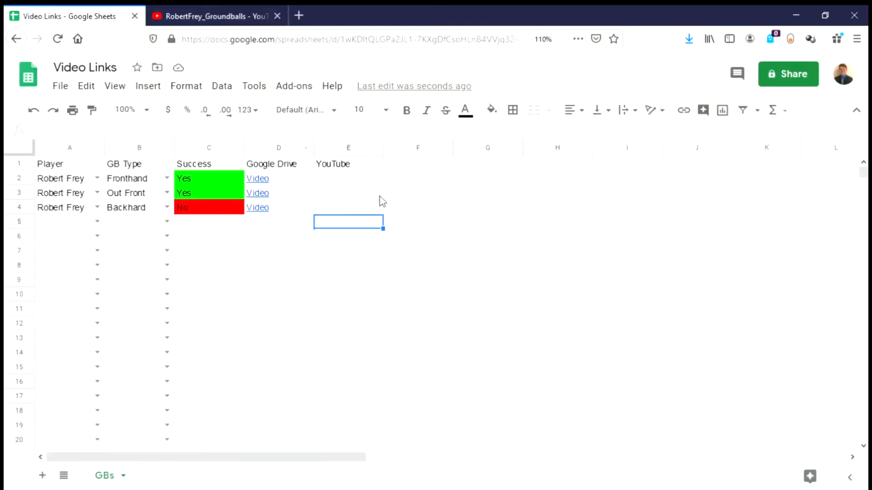
pyautogui.click(350, 178)
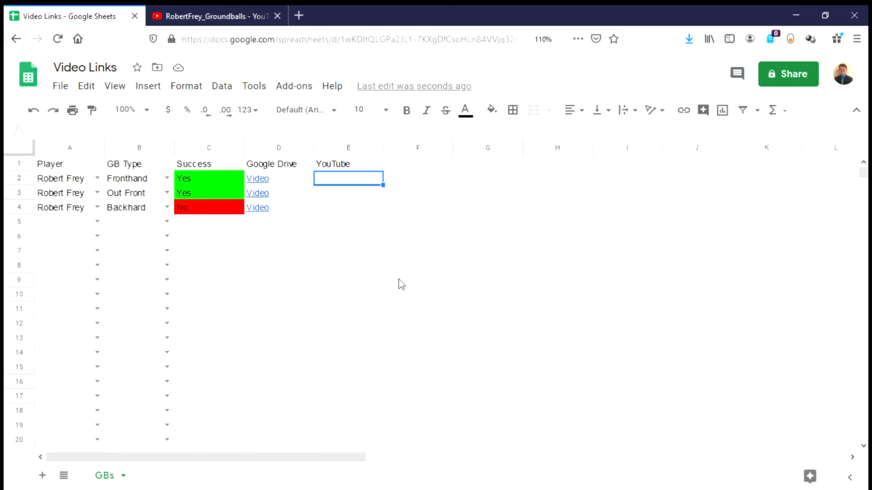
pyautogui.write('=hyp')
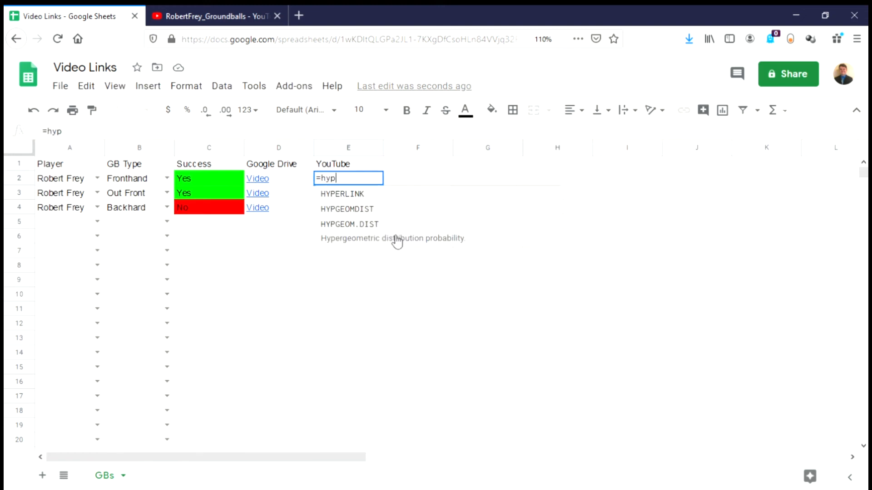
pyautogui.click(395, 200)
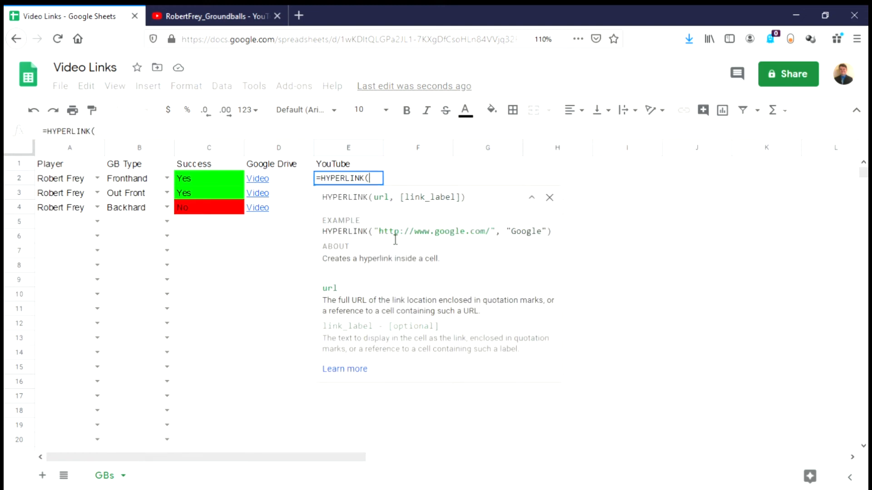
pyautogui.write('"')
pyautogui.hotkey('ctrl', 'v')
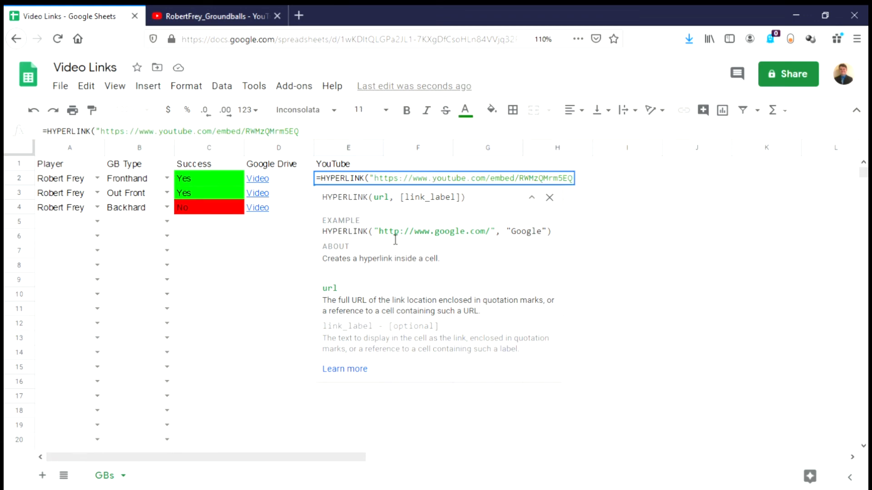
pyautogui.write('?start=')
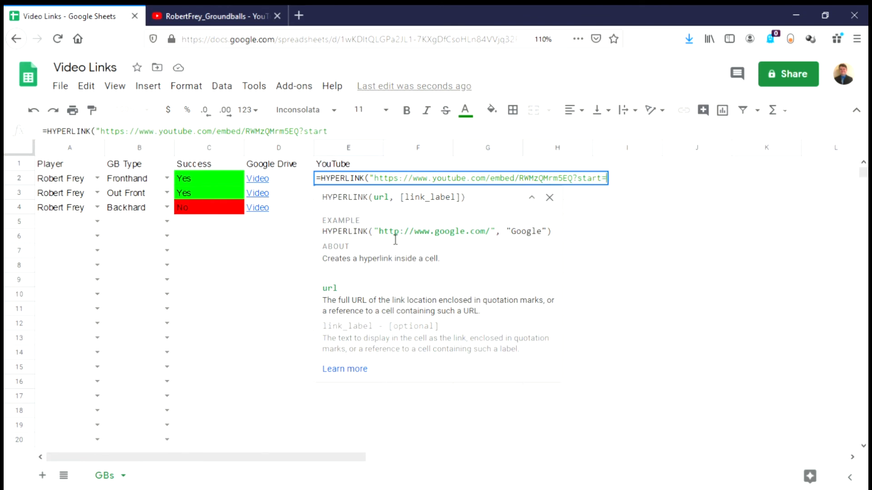
pyautogui.write('1&end=4')
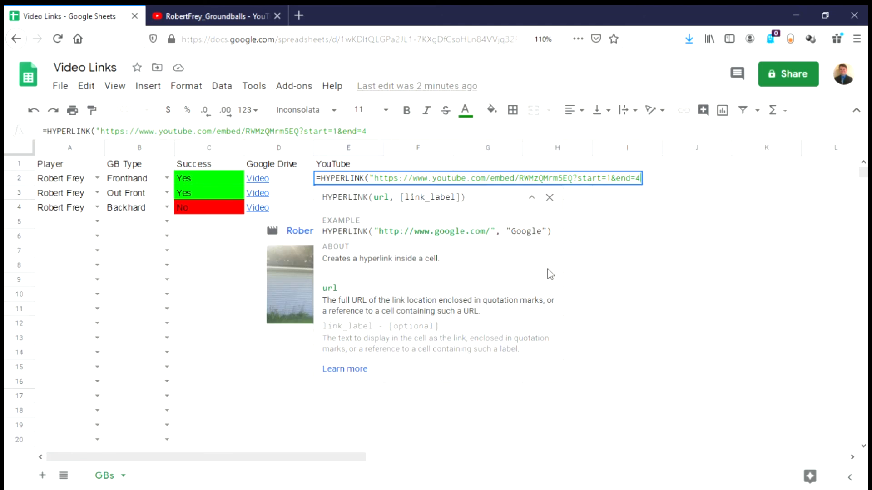
pyautogui.write('"')
pyautogui.write(',"Yo')
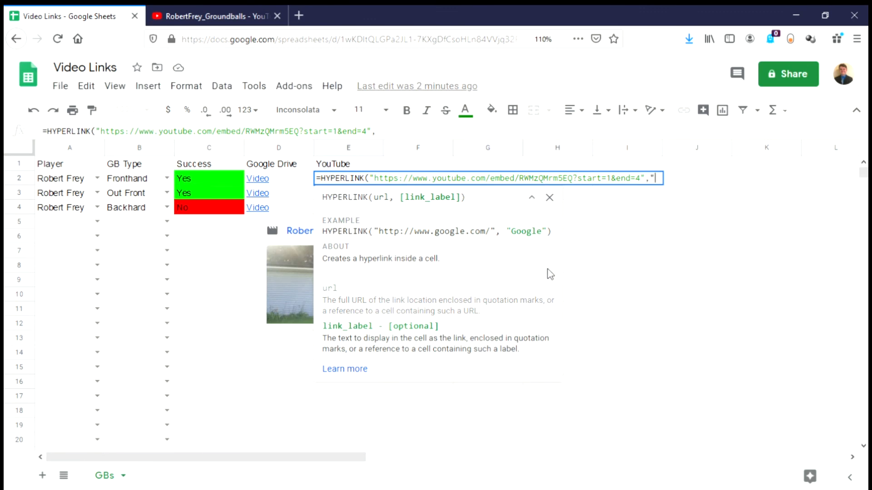
pyautogui.write('uTube"')
pyautogui.press('Return')
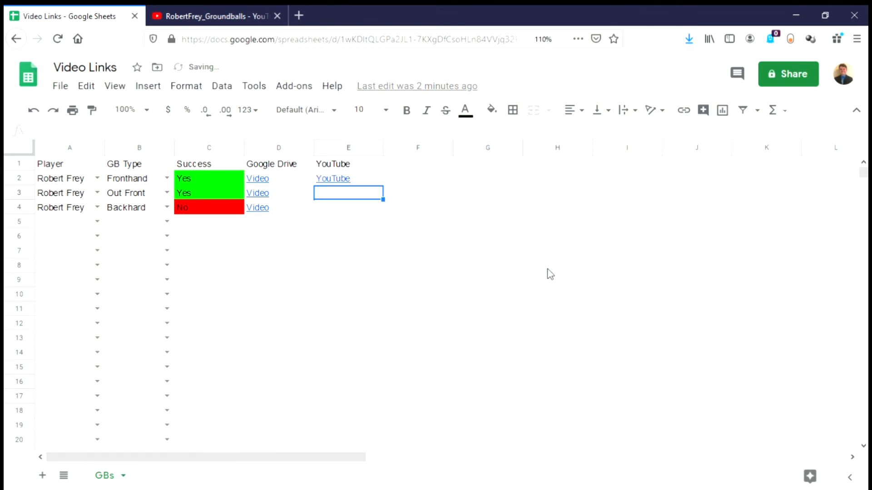
# Step: Fill the E2 link down to E4 and change E3's start time to 4
pyautogui.click(375, 177)
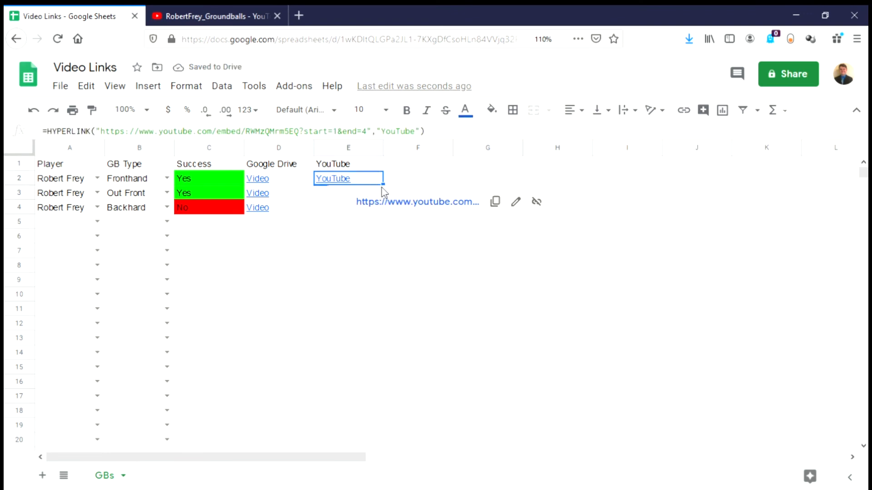
pyautogui.moveTo(393, 194); pyautogui.dragTo(383, 211)
pyautogui.click(374, 199)
pyautogui.click(341, 137)
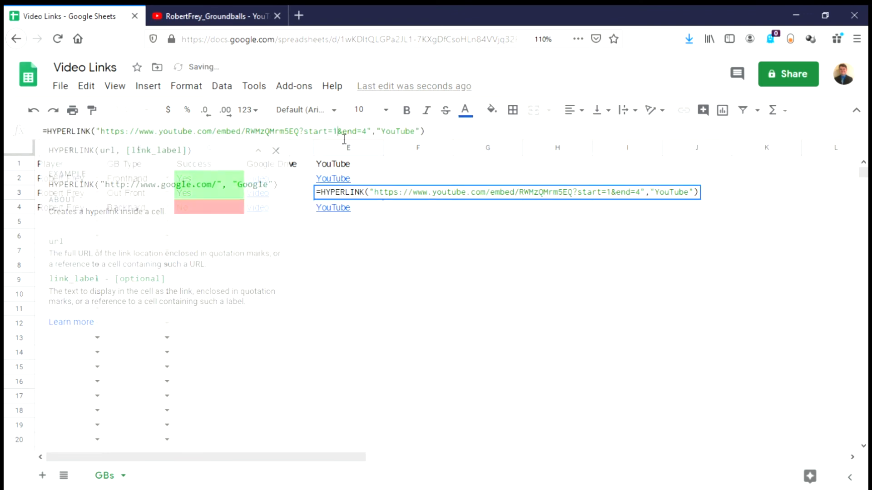
pyautogui.press('BackSpace')
pyautogui.write('4')
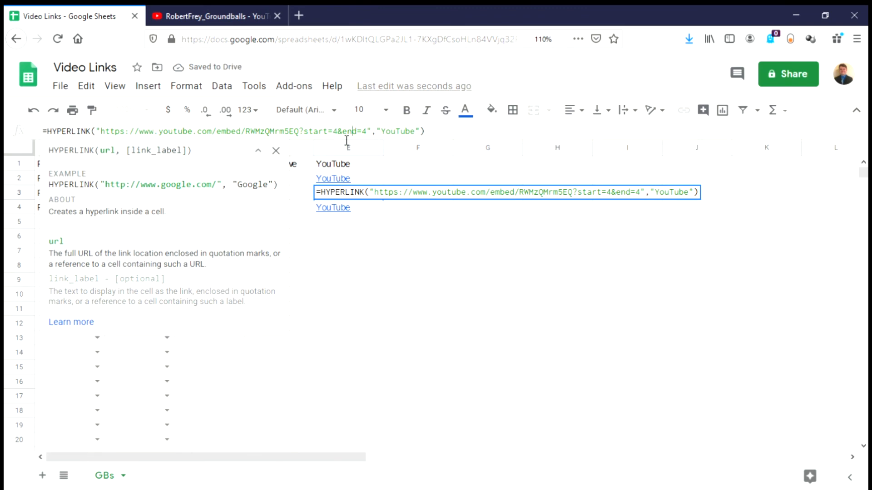
pyautogui.press('Return')
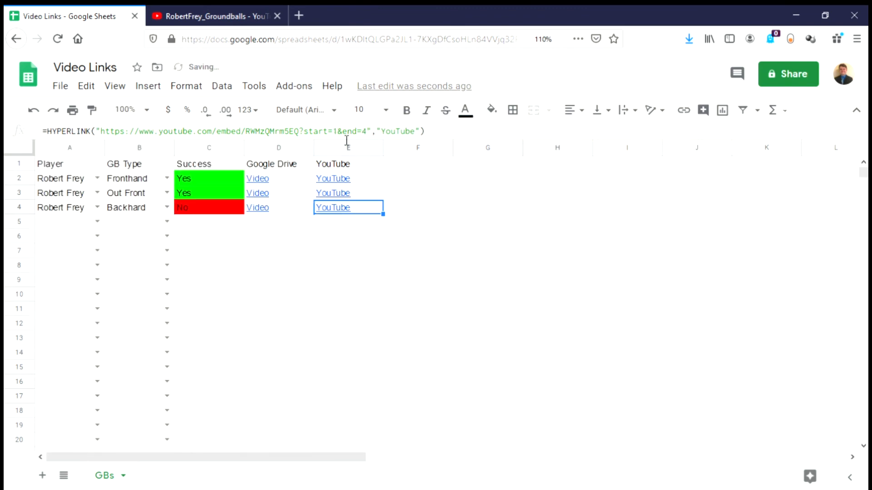
# Step: Change E4's link timing to start=8&end=11, then select the E2 link
pyautogui.click(252, 10)
pyautogui.click(735, 368)
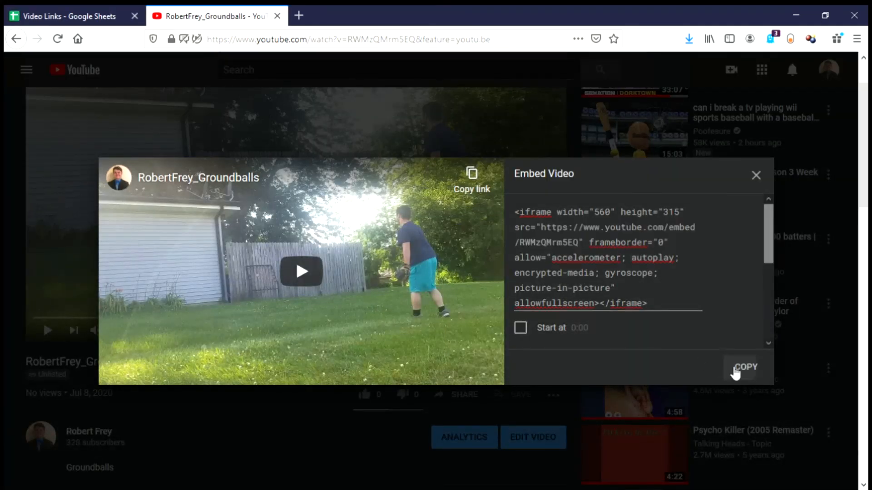
pyautogui.click(755, 175)
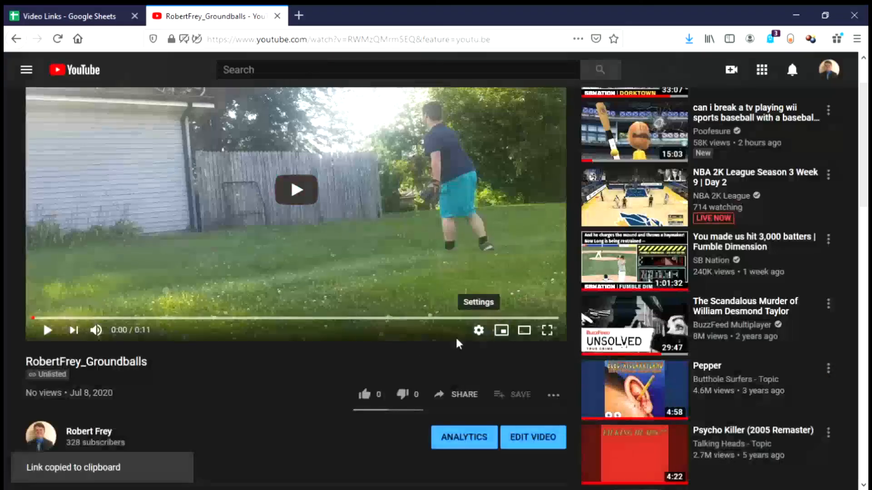
pyautogui.click(68, 16)
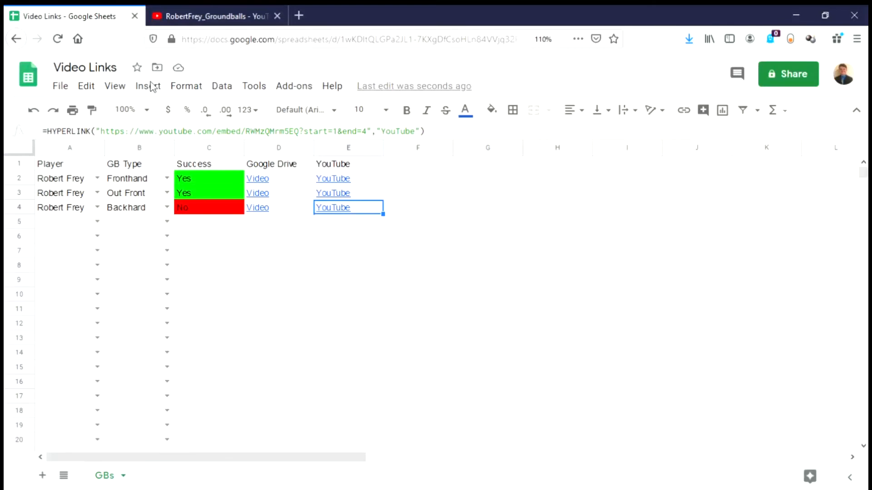
pyautogui.click(342, 135)
pyautogui.press('BackSpace')
pyautogui.write('8')
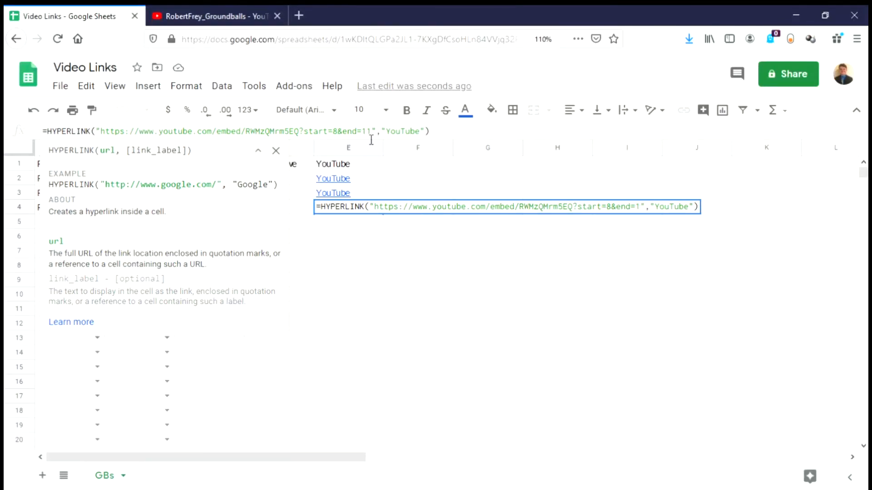
pyautogui.press('Return')
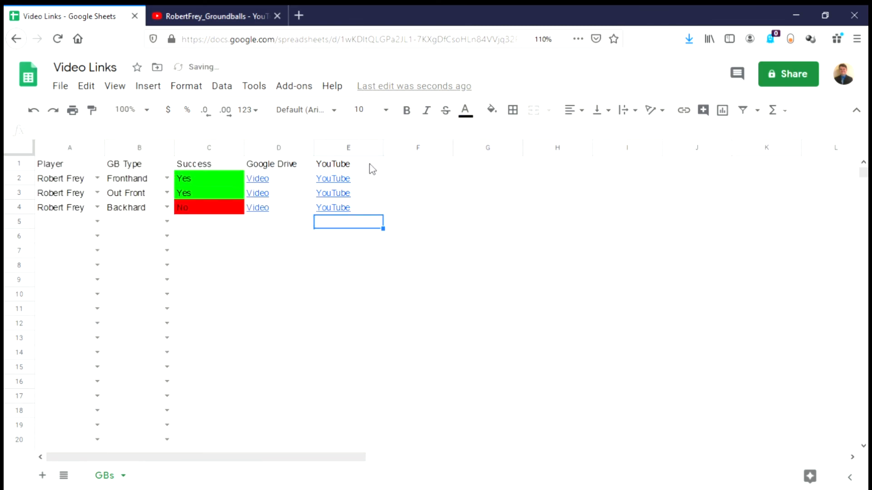
pyautogui.click(366, 182)
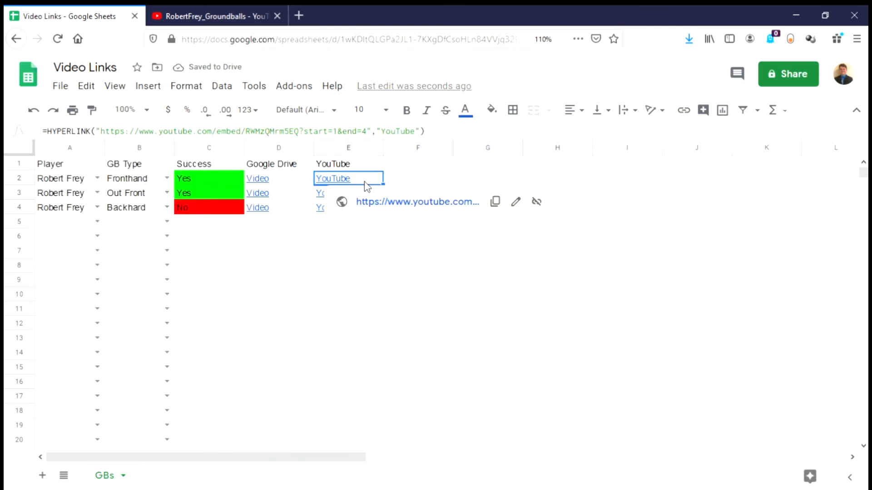
# Step: Open E2's embed link in a new tab, play the 0:01–0:04 clip, and return to the sheet
pyautogui.click(398, 207)
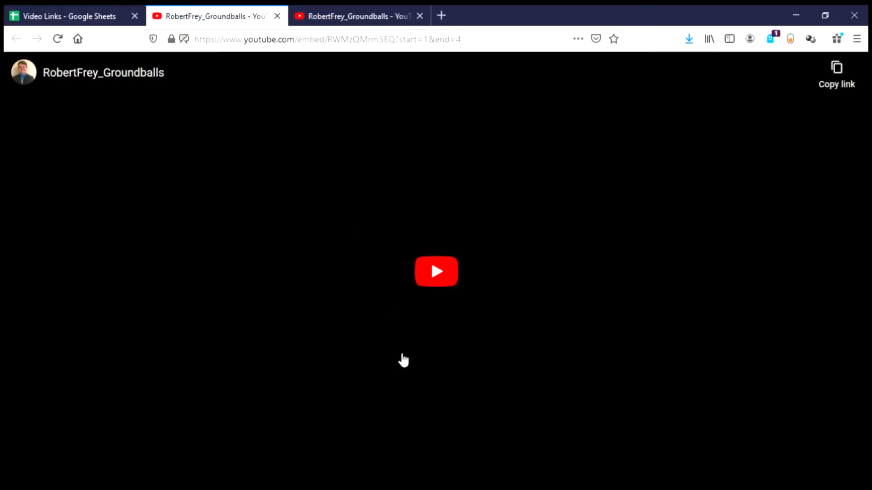
pyautogui.click(432, 271)
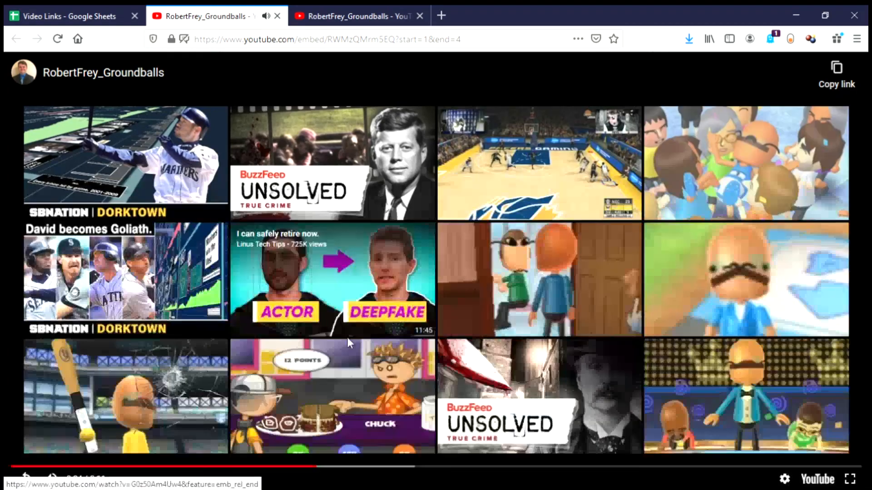
pyautogui.click(44, 16)
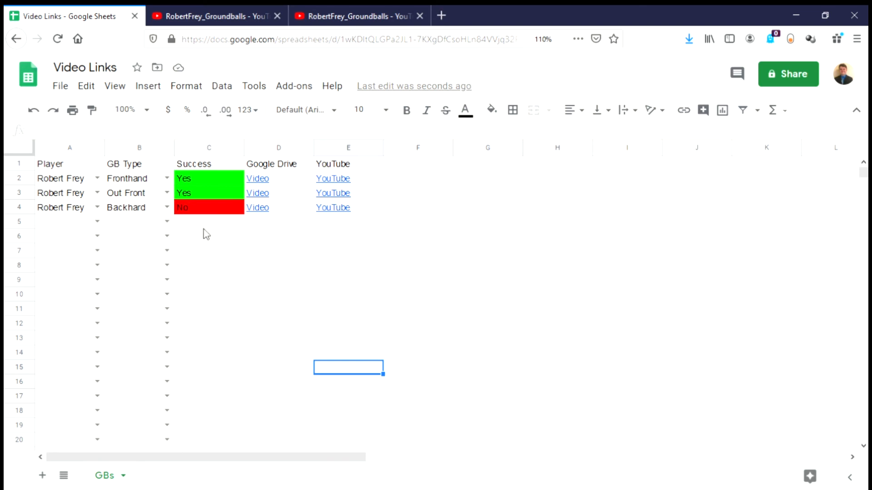
pyautogui.click(210, 213)
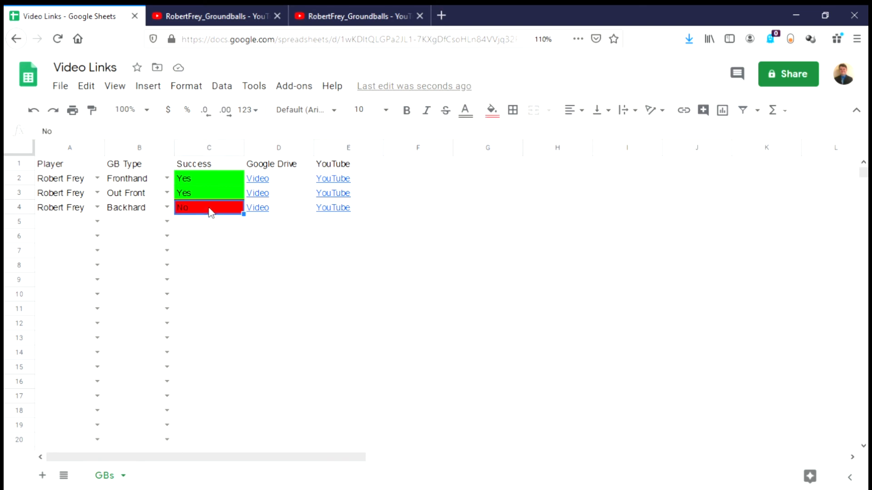